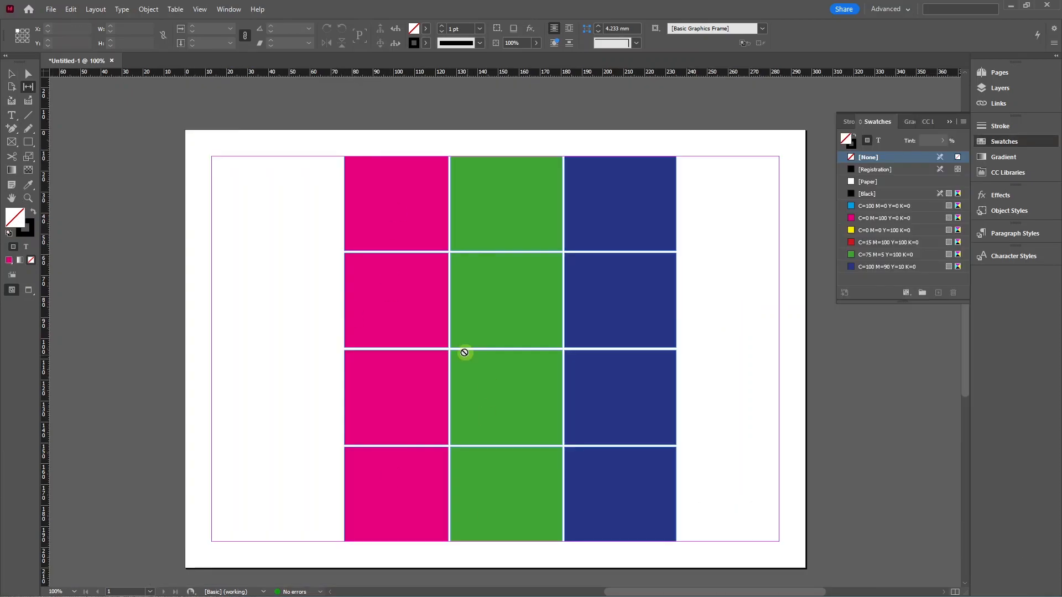
Resize the neighbouring magenta, green and blue frames by moving the gaps between them with the Gap tool
{"action": "mouse_move", "coordinate": [465, 350]}
{"action": "left_mouse_down"}
{"action": "mouse_move", "coordinate": [372, 332]}
{"action": "mouse_move", "coordinate": [375, 342]}
{"action": "mouse_move", "coordinate": [473, 349]}
{"action": "left_mouse_up"}
{"action": "left_click_drag", "start_coordinate": [620, 386], "coordinate": [623, 306]}
{"action": "mouse_move", "coordinate": [564, 238]}
{"action": "left_mouse_down"}
{"action": "mouse_move", "coordinate": [652, 237]}
{"action": "mouse_move", "coordinate": [563, 238]}
{"action": "left_mouse_up"}
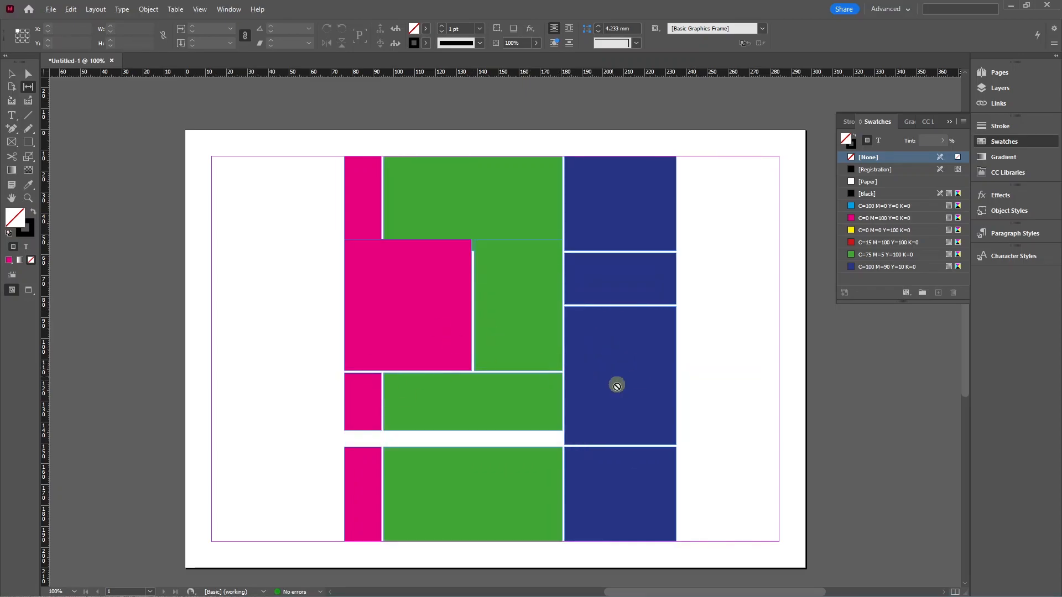
{"action": "left_click_drag", "start_coordinate": [475, 321], "coordinate": [433, 327]}
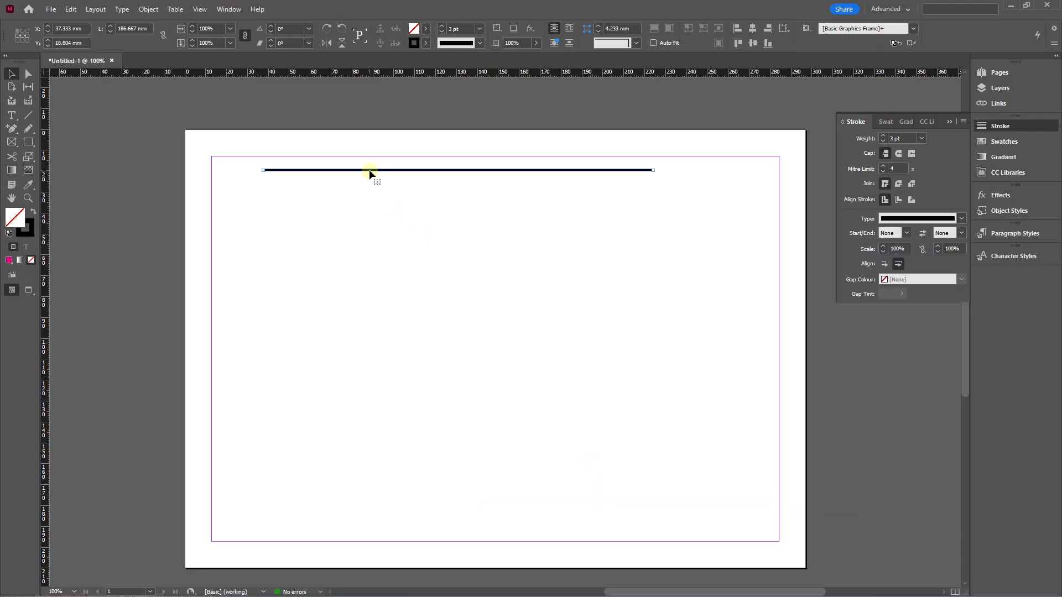
Duplicate the 3 pt horizontal line down the page as a stack of evenly spaced rows
{"action": "left_click_drag", "start_coordinate": [369, 171], "coordinate": [599, 515]}
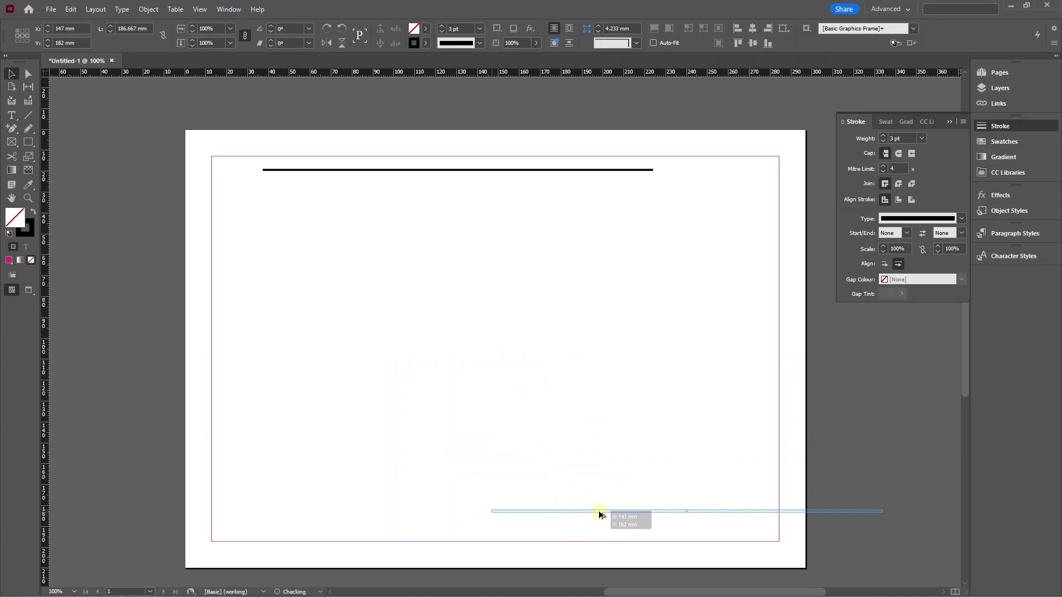
{"action": "key", "text": "Up"}
{"action": "key", "text": "Up"}
{"action": "key", "text": "Up"}
{"action": "key", "text": "Up"}
{"action": "key", "text": "Up"}
{"action": "key", "text": "Up"}
{"action": "key", "text": "Up"}
{"action": "key", "text": "Up"}
{"action": "key", "text": "Up"}
{"action": "key", "text": "Up"}
{"action": "key", "text": "Up"}
{"action": "key", "text": "Up"}
{"action": "key", "text": "Up"}
{"action": "key", "text": "Up"}
{"action": "key", "text": "Up"}
{"action": "key", "text": "Up"}
{"action": "key", "text": "Up"}
{"action": "key", "text": "Up"}
{"action": "key", "text": "Up"}
{"action": "key", "text": "Up"}
{"action": "key", "text": "Up"}
{"action": "key", "text": "Up"}
{"action": "key", "text": "Up"}
{"action": "key", "text": "Up"}
{"action": "key", "text": "Up"}
{"action": "key", "text": "Up"}
{"action": "mouse_move", "coordinate": [599, 515]}
{"action": "left_mouse_down"}
{"action": "mouse_move", "coordinate": [171, 504]}
{"action": "mouse_move", "coordinate": [374, 443]}
{"action": "mouse_move", "coordinate": [642, 533]}
{"action": "left_mouse_up"}
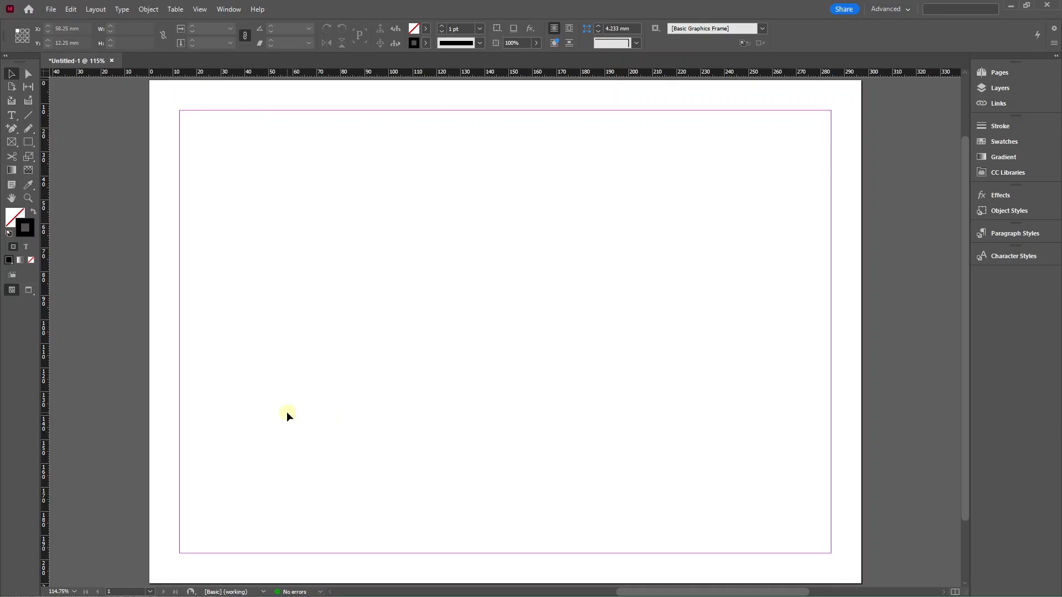
Examine the page and the surrounding pasteboard at different zoom levels
{"action": "key", "text": "ctrl+minus"}
{"action": "key", "text": "ctrl+minus"}
{"action": "key", "text": "ctrl+minus"}
{"action": "key", "text": "ctrl+minus"}
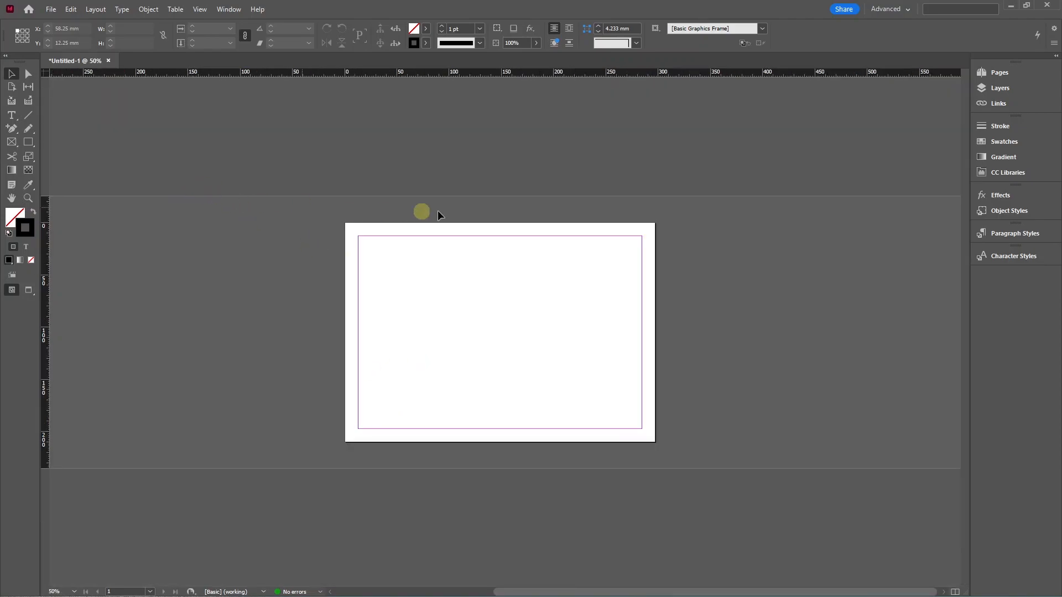
{"action": "key", "text": "ctrl+minus"}
{"action": "key", "text": "ctrl+minus"}
{"action": "key", "text": "ctrl+minus"}
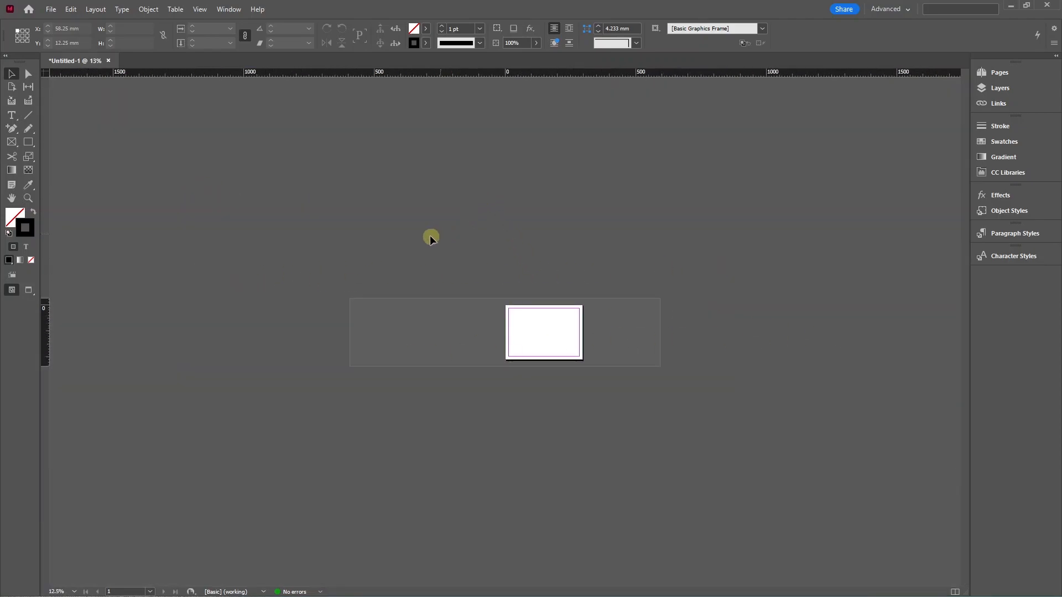
{"action": "key", "text": "ctrl+0"}
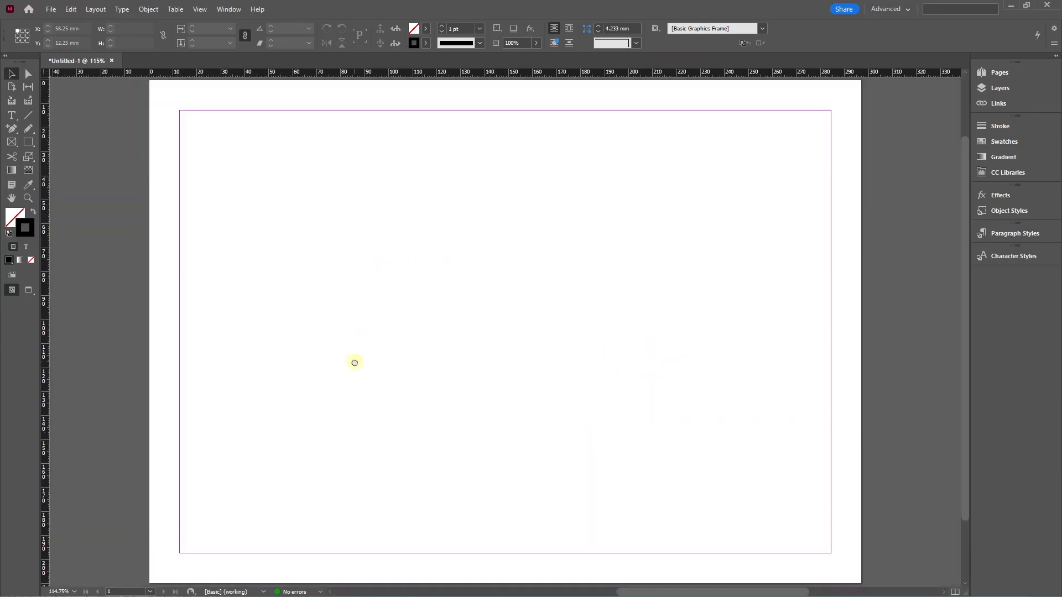
{"action": "left_click_drag", "start_coordinate": [368, 344], "coordinate": [384, 411]}
{"action": "left_click_drag", "start_coordinate": [401, 293], "coordinate": [407, 429]}
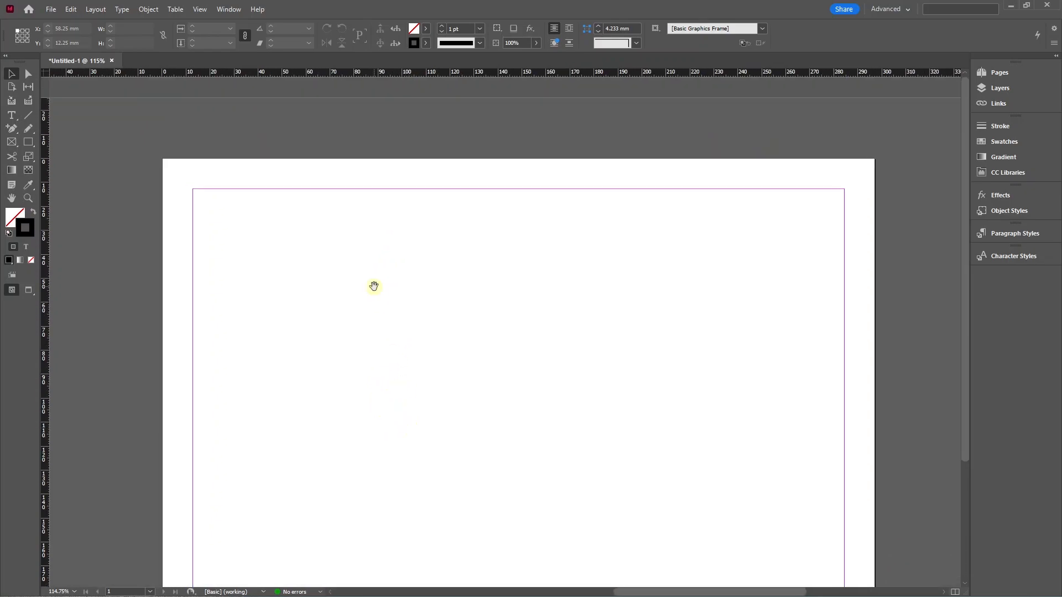
{"action": "scroll", "coordinate": [375, 297], "scroll_direction": "down", "scroll_amount": 2}
{"action": "scroll", "coordinate": [510, 340], "scroll_direction": "down", "scroll_amount": 5}
{"action": "scroll", "coordinate": [510, 340], "scroll_direction": "up", "scroll_amount": 2}
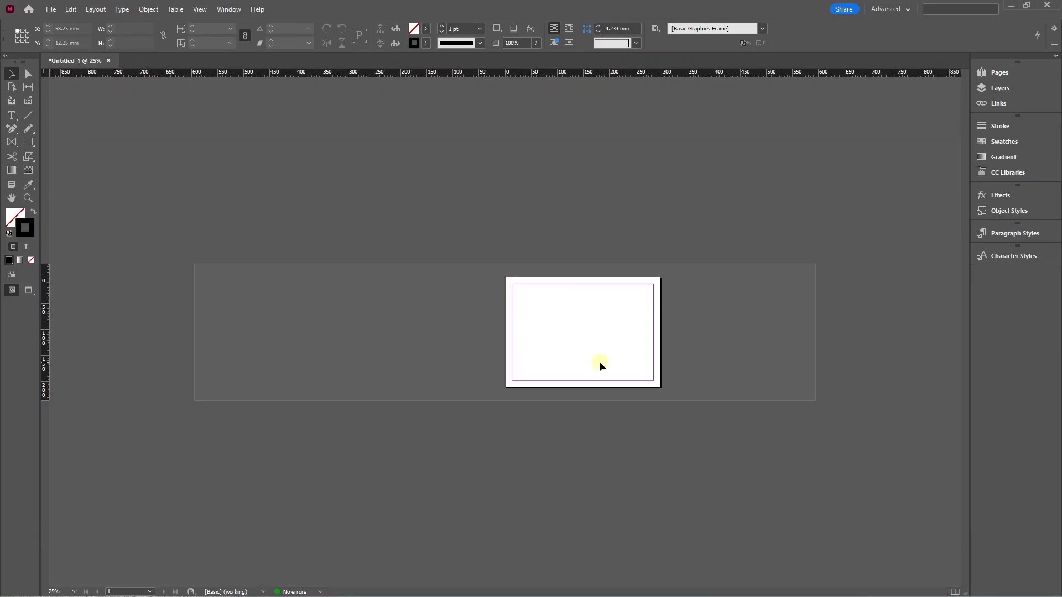
Set the pasteboard's vertical margins to 300 mm in the Guides & Pasteboard preferences and fit the page in the window
{"action": "key", "text": "ctrl+k"}
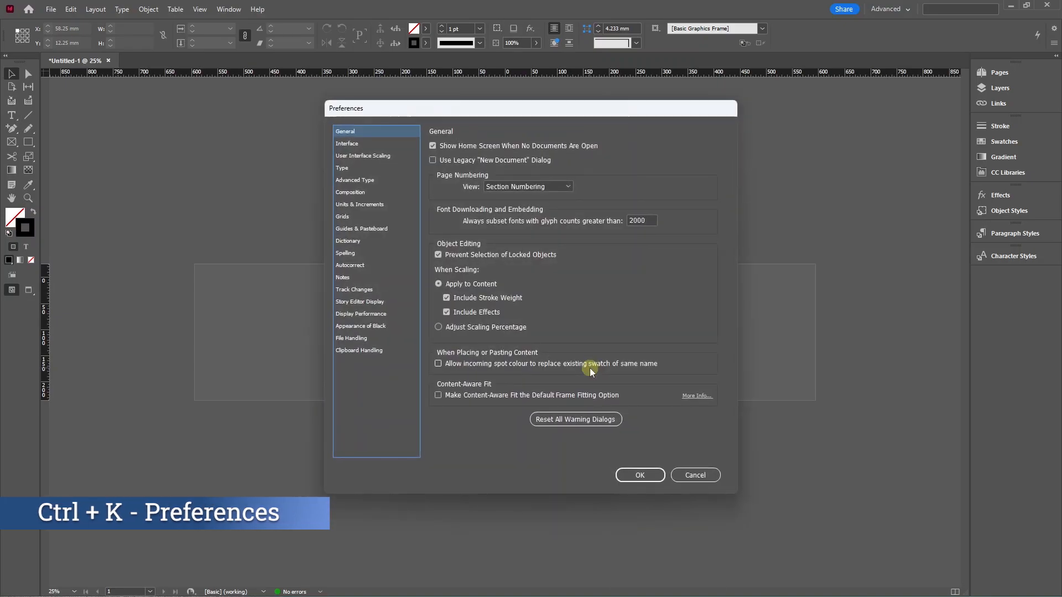
{"action": "left_click", "coordinate": [370, 231]}
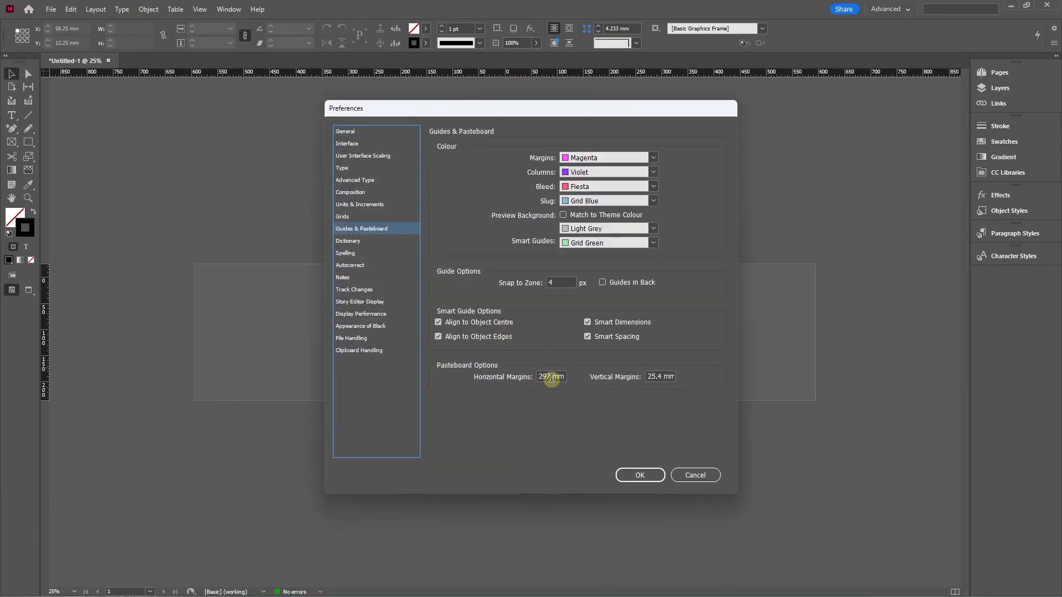
{"action": "triple_click", "coordinate": [658, 378]}
{"action": "type", "text": "300"}
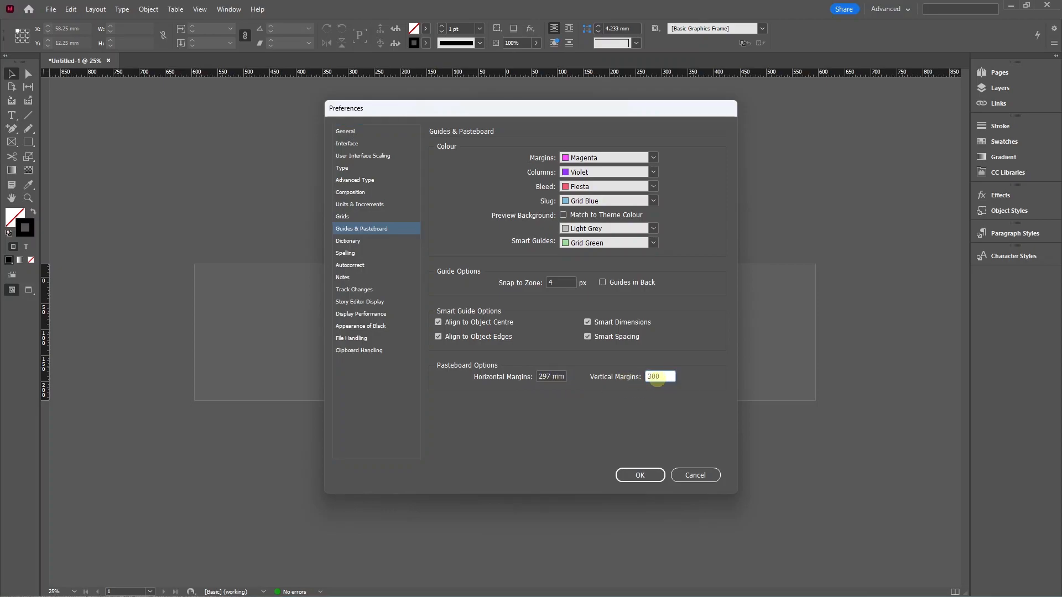
{"action": "key", "text": "Return"}
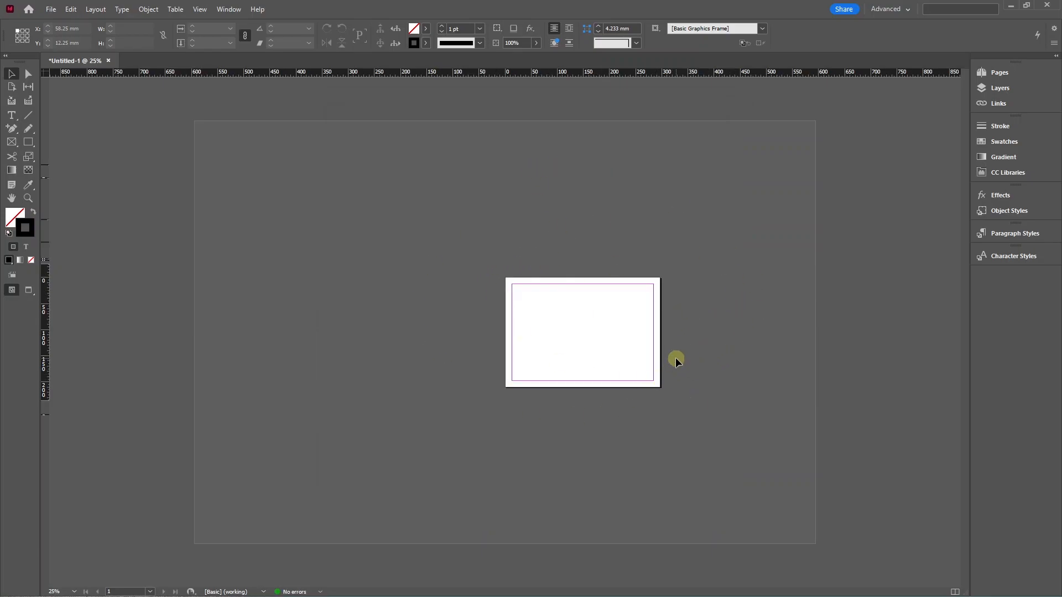
{"action": "key", "text": "ctrl+0"}
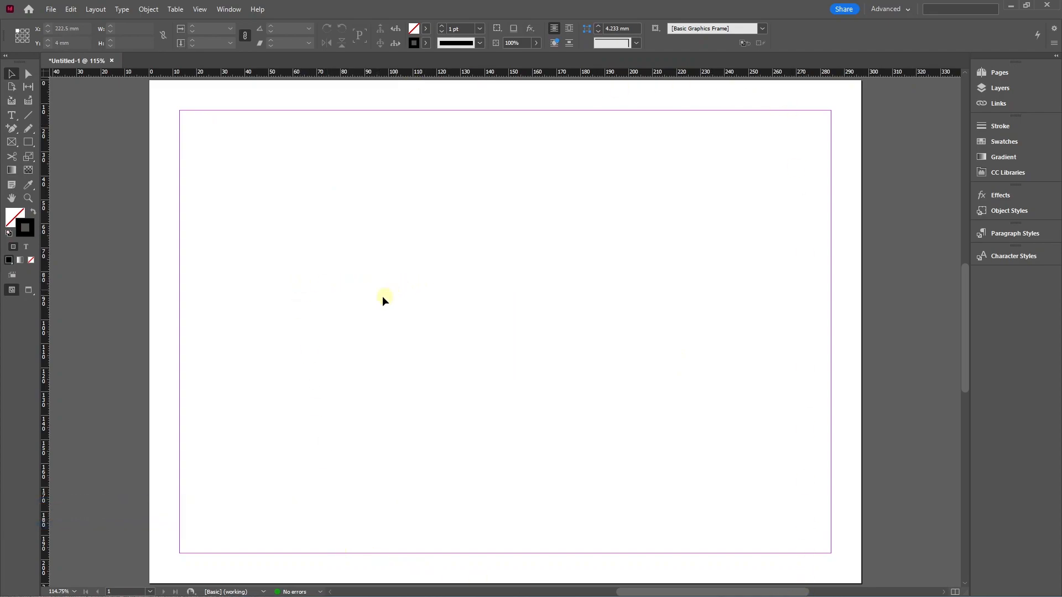
Draw a rectangle about 79 by 59 mm from the margins' upper-left corner and swap its fill and stroke for a solid black fill
{"action": "left_click_drag", "start_coordinate": [373, 275], "coordinate": [474, 387]}
{"action": "key", "text": "m"}
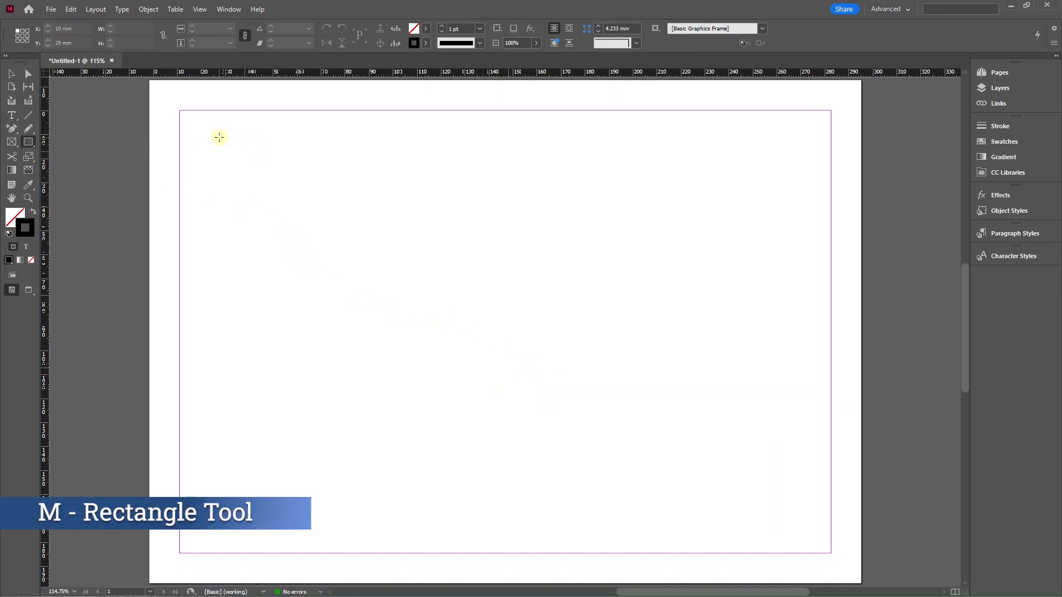
{"action": "key", "text": "ctrl+1"}
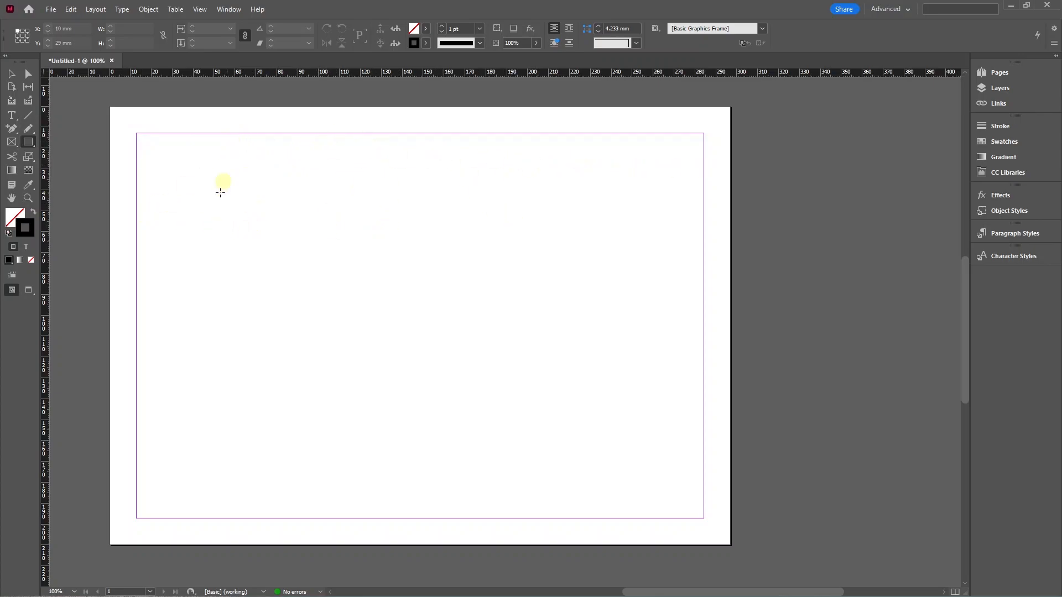
{"action": "mouse_move", "coordinate": [136, 133]}
{"action": "left_mouse_down"}
{"action": "mouse_move", "coordinate": [299, 239]}
{"action": "mouse_move", "coordinate": [300, 257]}
{"action": "left_mouse_up"}
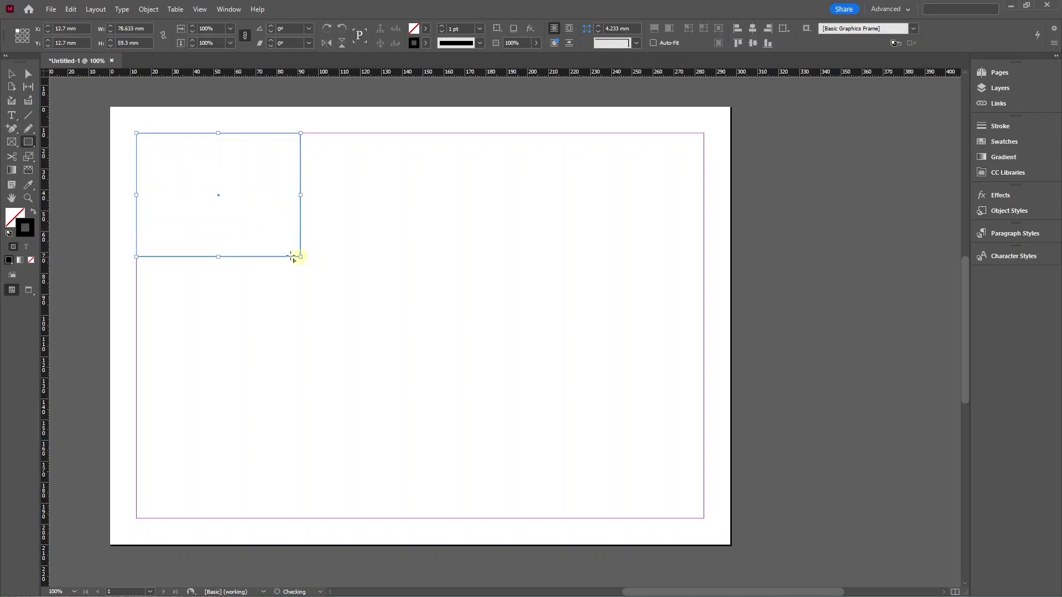
{"action": "left_click", "coordinate": [33, 212]}
{"action": "left_click", "coordinate": [12, 73]}
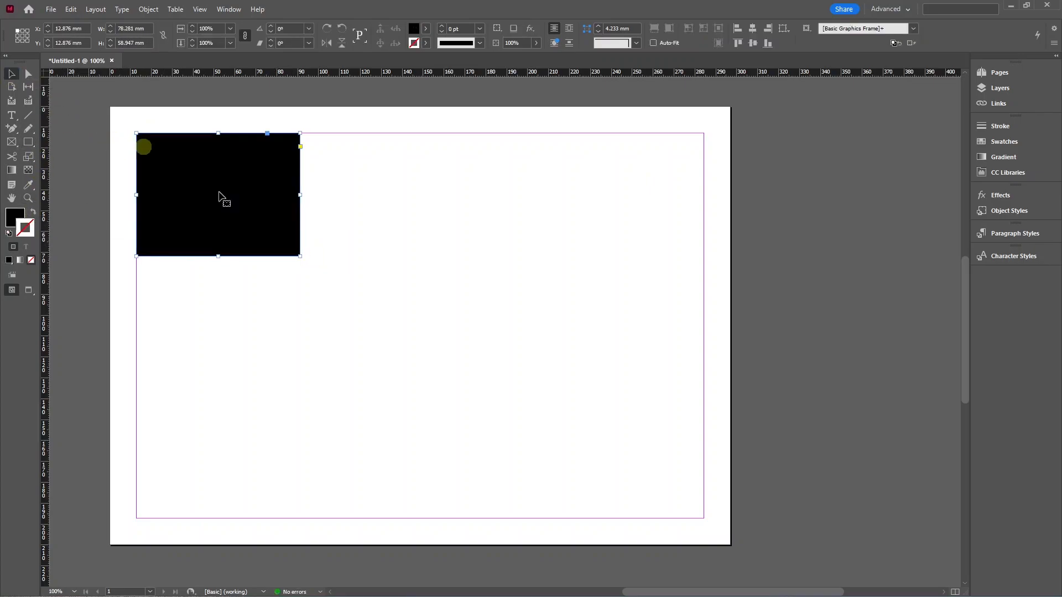
Duplicate the black rectangle twice across the page and delete all three rectangles
{"action": "left_click_drag", "start_coordinate": [216, 213], "coordinate": [547, 212]}
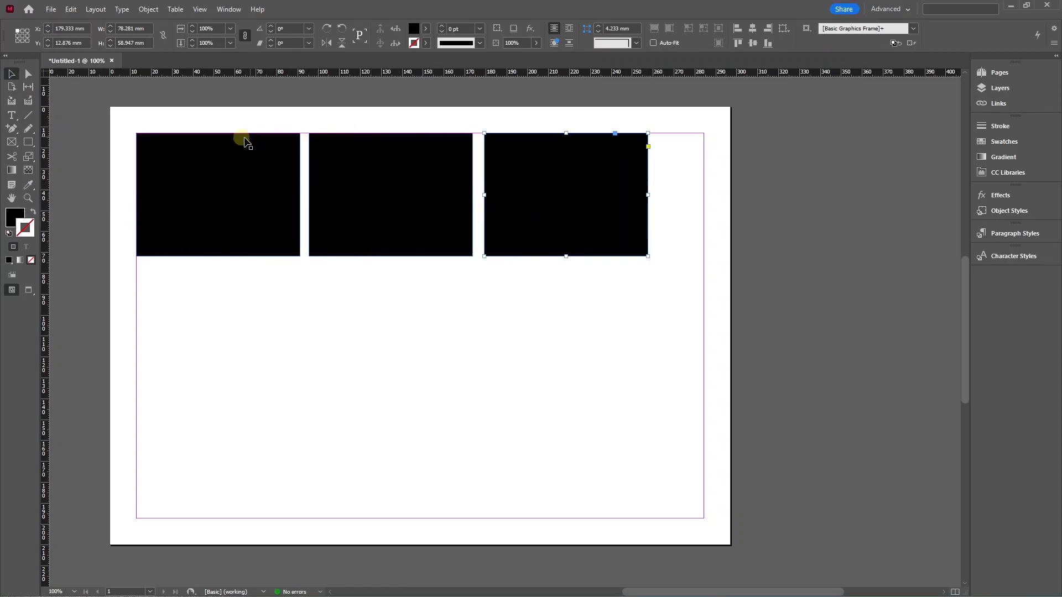
{"action": "left_click_drag", "start_coordinate": [535, 304], "coordinate": [273, 196]}
{"action": "key", "text": "Delete"}
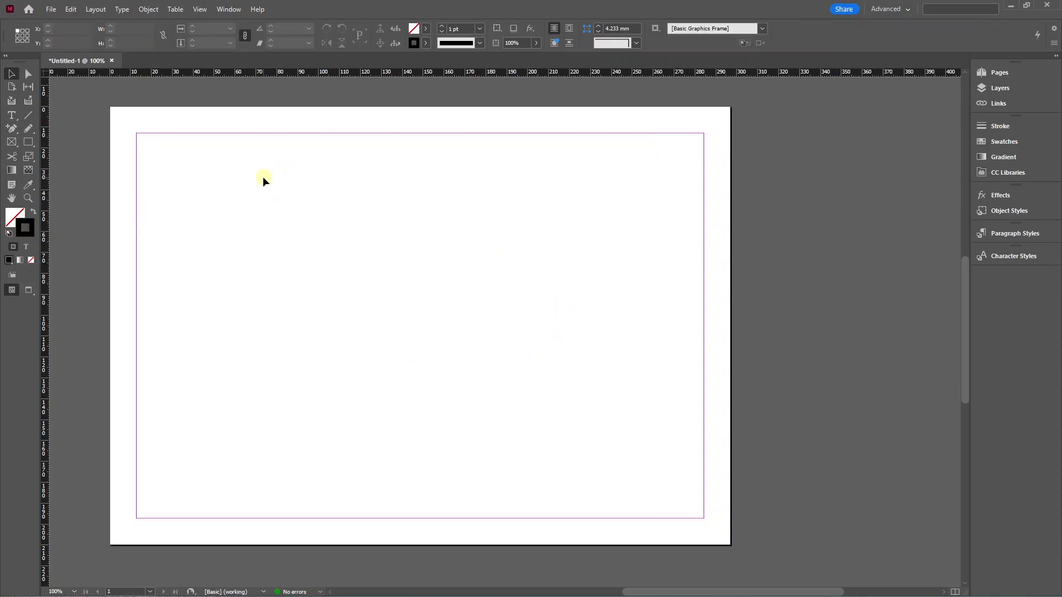
Start a rectangle about 272 by 185 mm filling the page margins and split it into five columns
{"action": "left_click", "coordinate": [28, 142]}
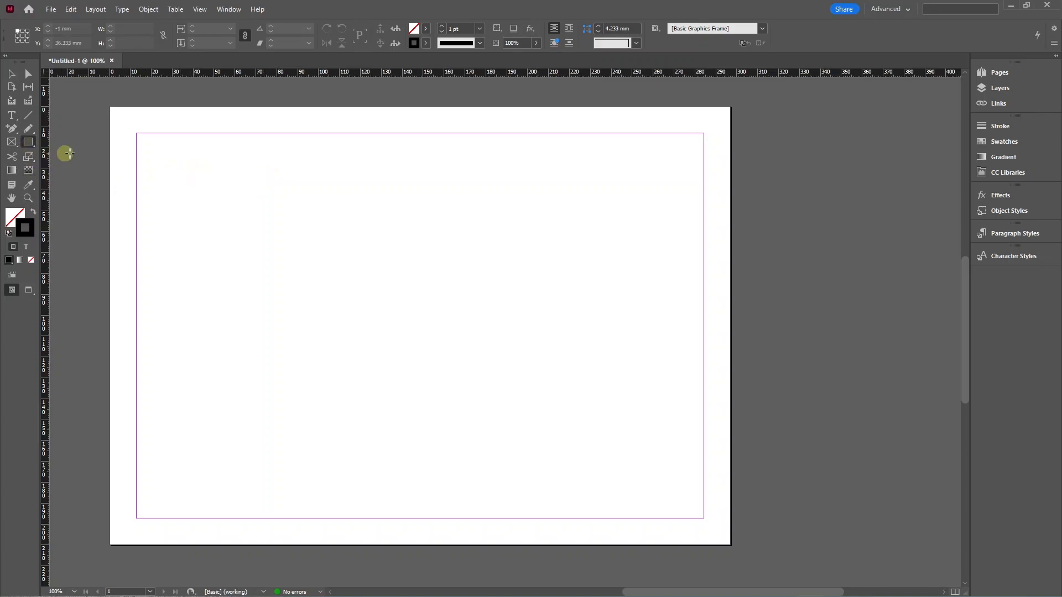
{"action": "mouse_move", "coordinate": [136, 133]}
{"action": "left_mouse_down"}
{"action": "mouse_move", "coordinate": [290, 256]}
{"action": "mouse_move", "coordinate": [552, 437]}
{"action": "mouse_move", "coordinate": [701, 518]}
{"action": "left_mouse_up"}
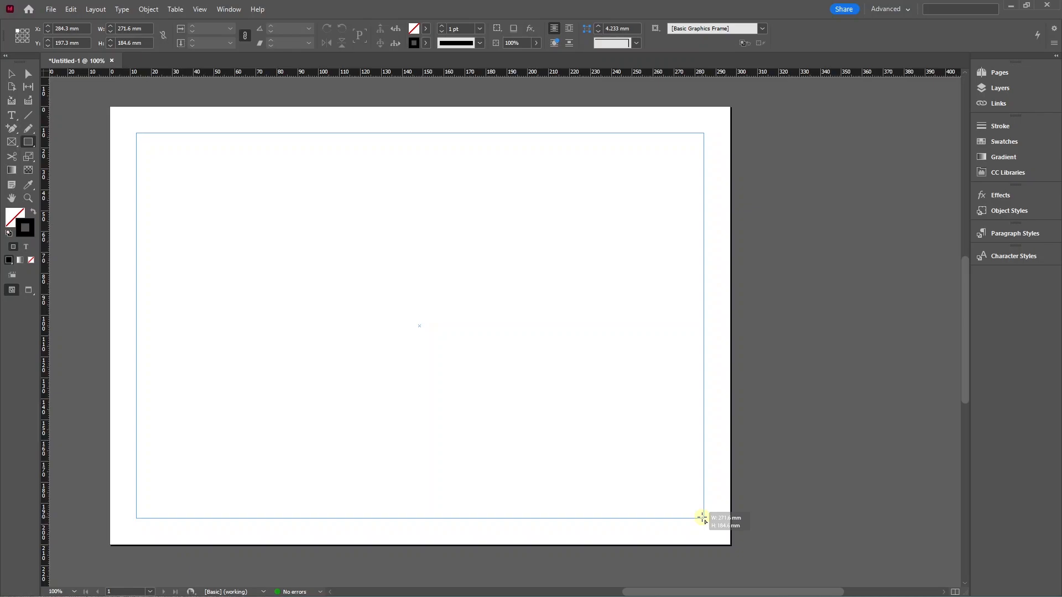
{"action": "key", "text": "Right"}
{"action": "key", "text": "Right"}
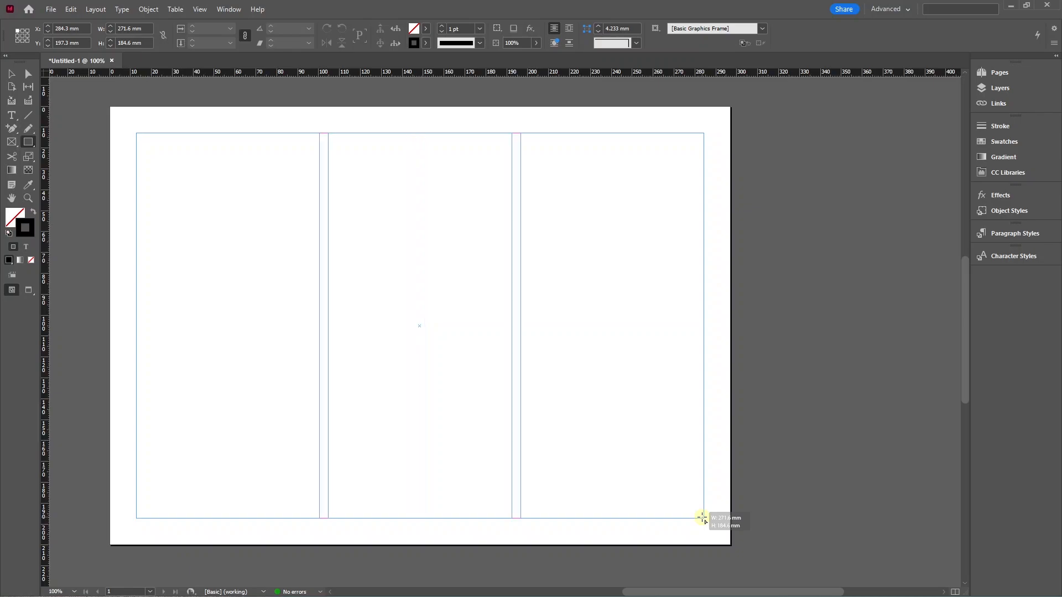
{"action": "key", "text": "Left"}
{"action": "key", "text": "Left"}
{"action": "key", "text": "Right"}
{"action": "key", "text": "Right"}
{"action": "key", "text": "Right"}
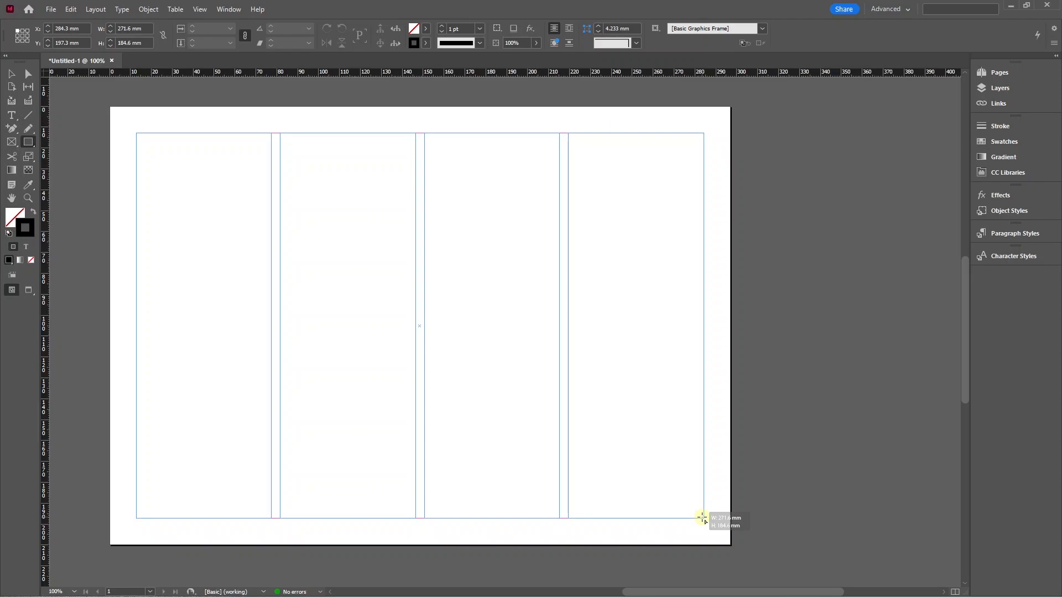
{"action": "key", "text": "Right"}
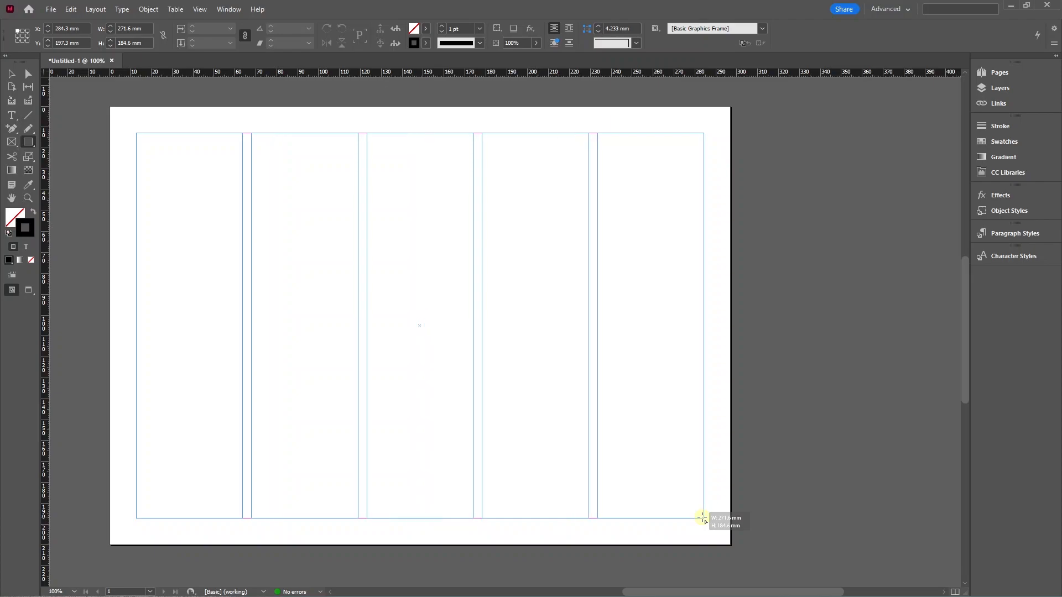
Divide the five columns into five rows and place the grid of separate rectangles
{"action": "key", "text": "Up"}
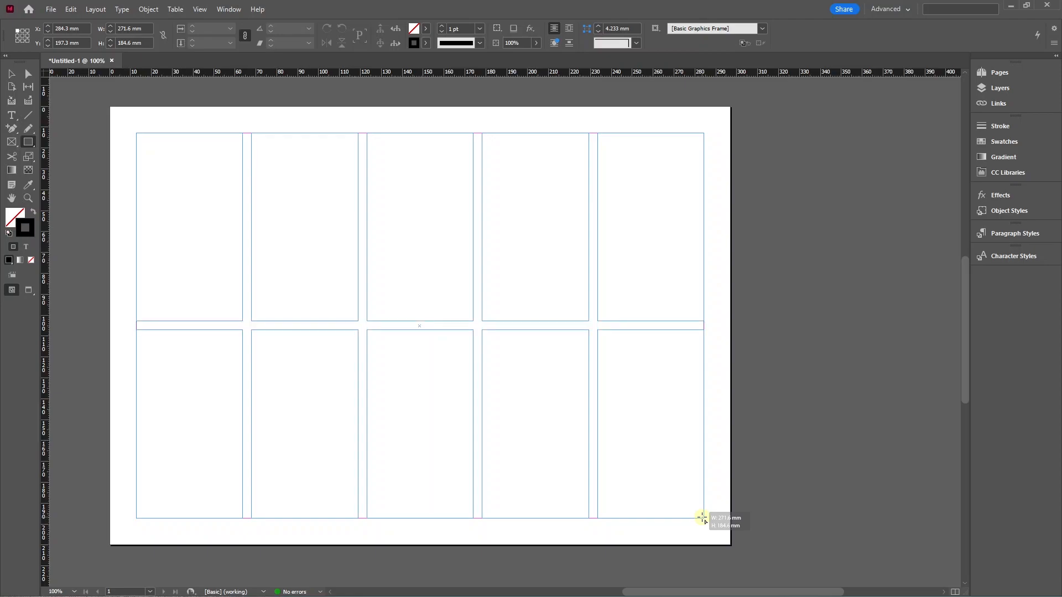
{"action": "key", "text": "Up"}
{"action": "key", "text": "Up"}
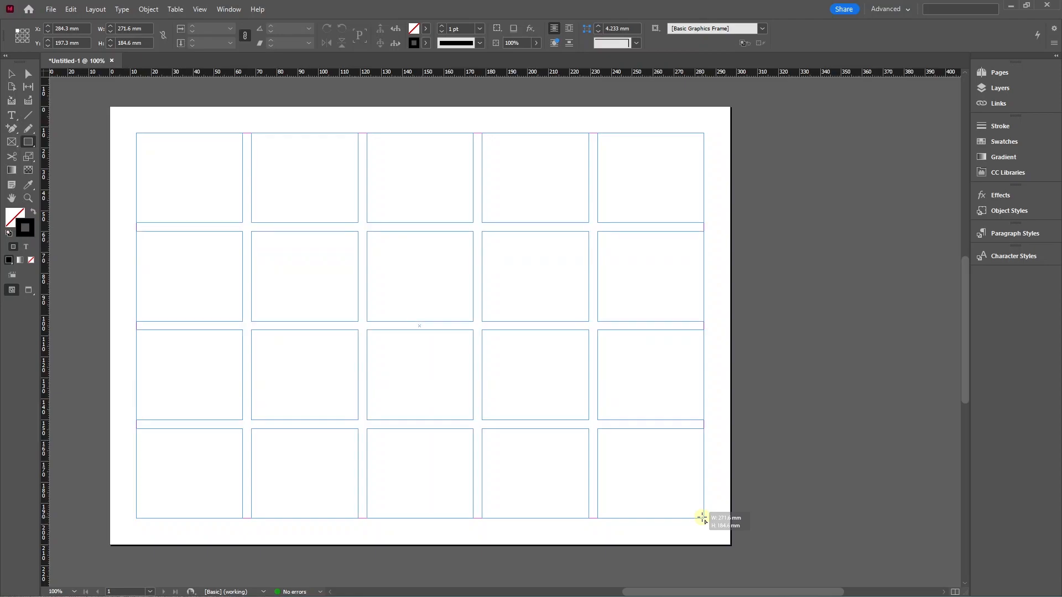
{"action": "key", "text": "Up"}
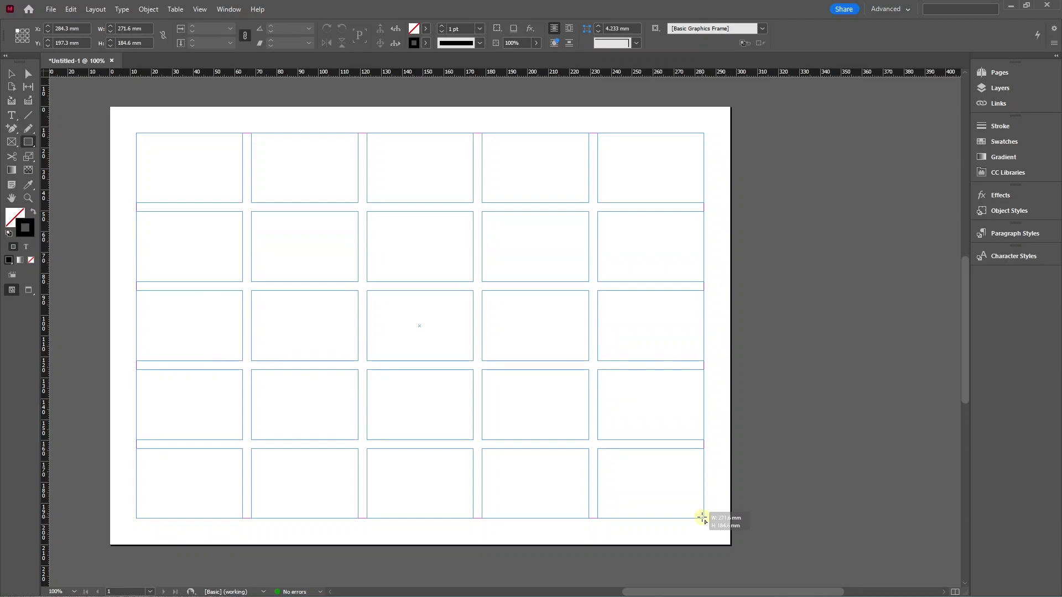
{"action": "left_click_drag", "start_coordinate": [702, 518], "coordinate": [702, 517]}
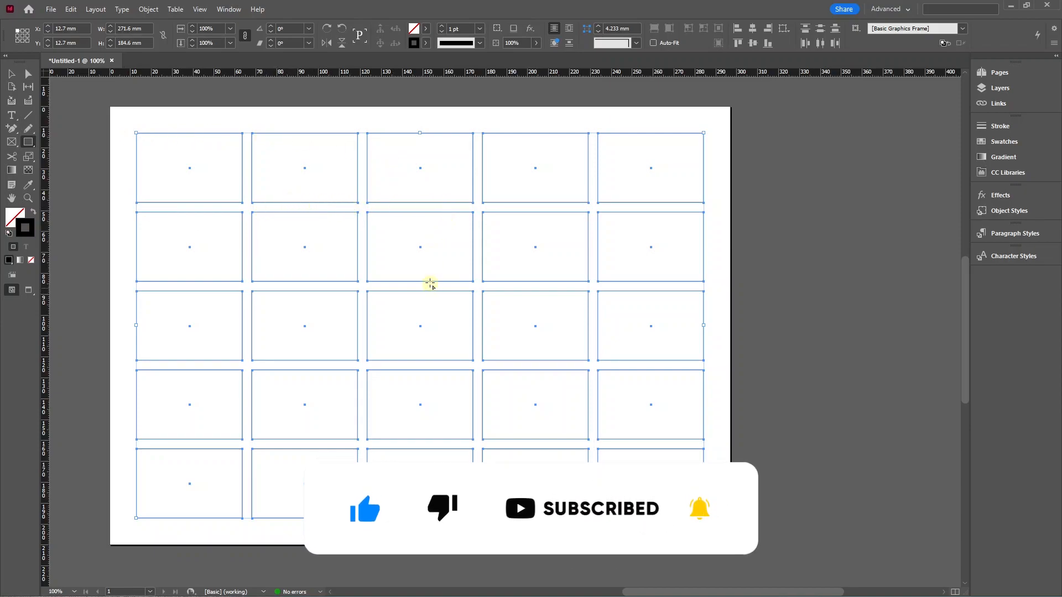
Swap fill and stroke on the whole grid to make every rectangle solid black, and deselect it
{"action": "left_click", "coordinate": [14, 76]}
{"action": "left_click", "coordinate": [34, 212]}
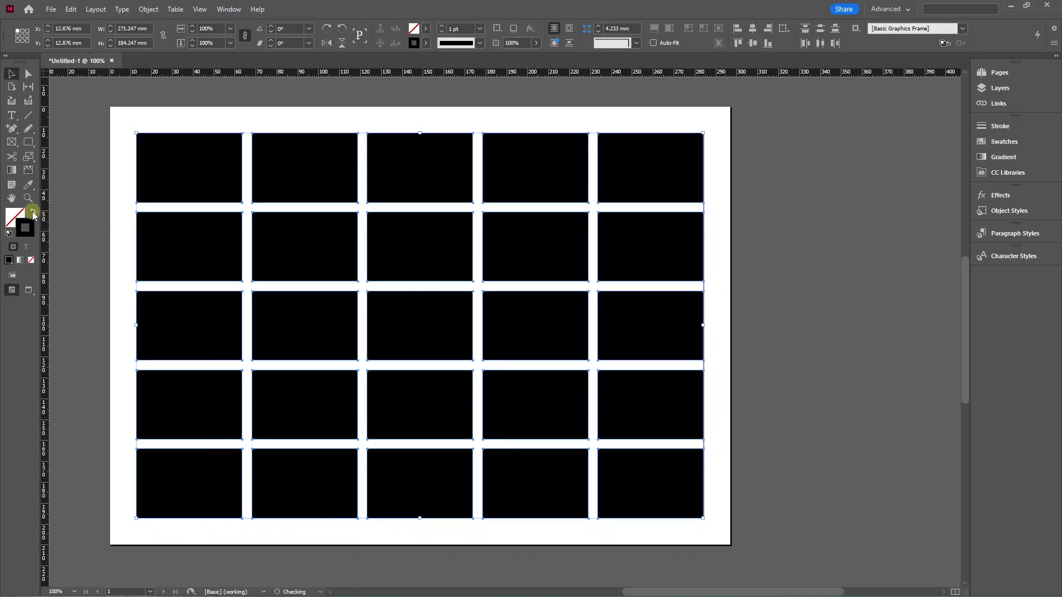
{"action": "left_click", "coordinate": [768, 344]}
Move three individual rectangles out of the grid and undo the moves
{"action": "scroll", "coordinate": [458, 312], "scroll_direction": "down", "scroll_amount": 1}
{"action": "left_click_drag", "start_coordinate": [330, 218], "coordinate": [348, 171]}
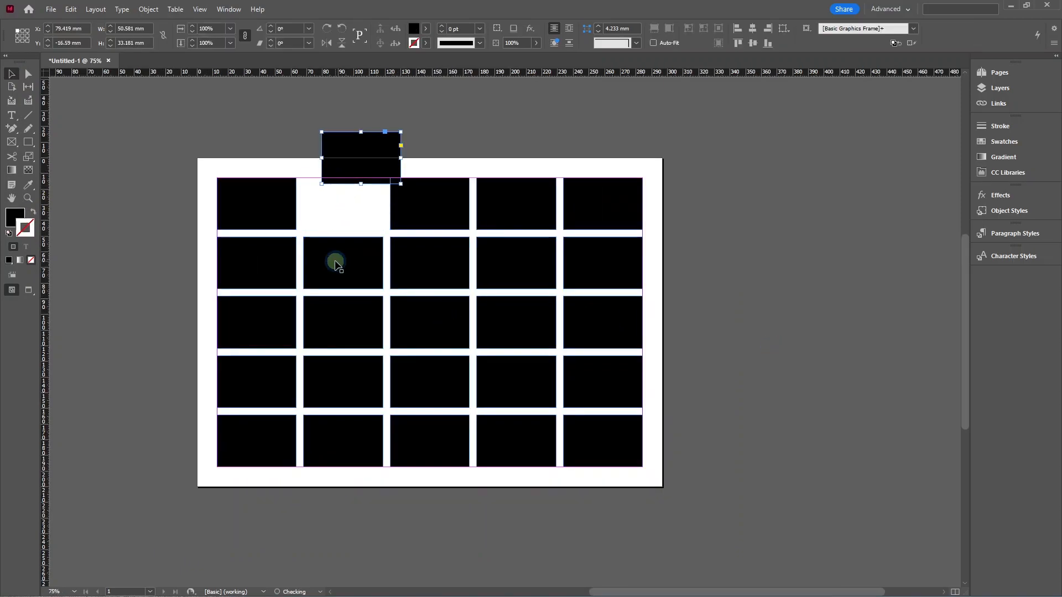
{"action": "left_click_drag", "start_coordinate": [336, 263], "coordinate": [364, 218]}
{"action": "left_click_drag", "start_coordinate": [422, 277], "coordinate": [450, 243]}
{"action": "key", "text": "ctrl+z"}
{"action": "key", "text": "ctrl+z"}
{"action": "key", "text": "ctrl+z"}
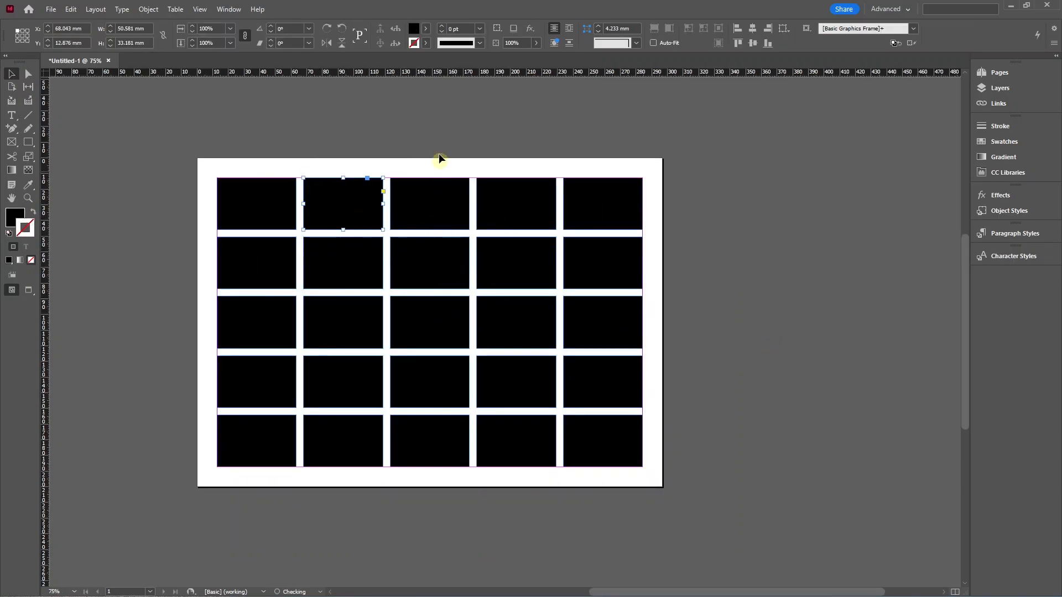
Delete all the black rectangles from the page
{"action": "left_click", "coordinate": [382, 234]}
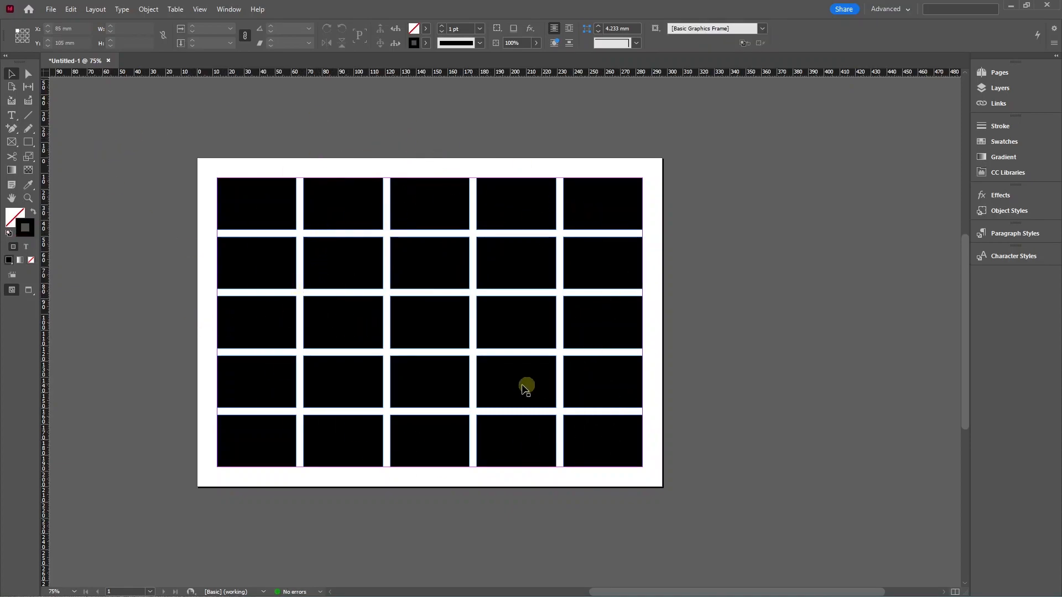
{"action": "key", "text": "ctrl+a"}
{"action": "key", "text": "Delete"}
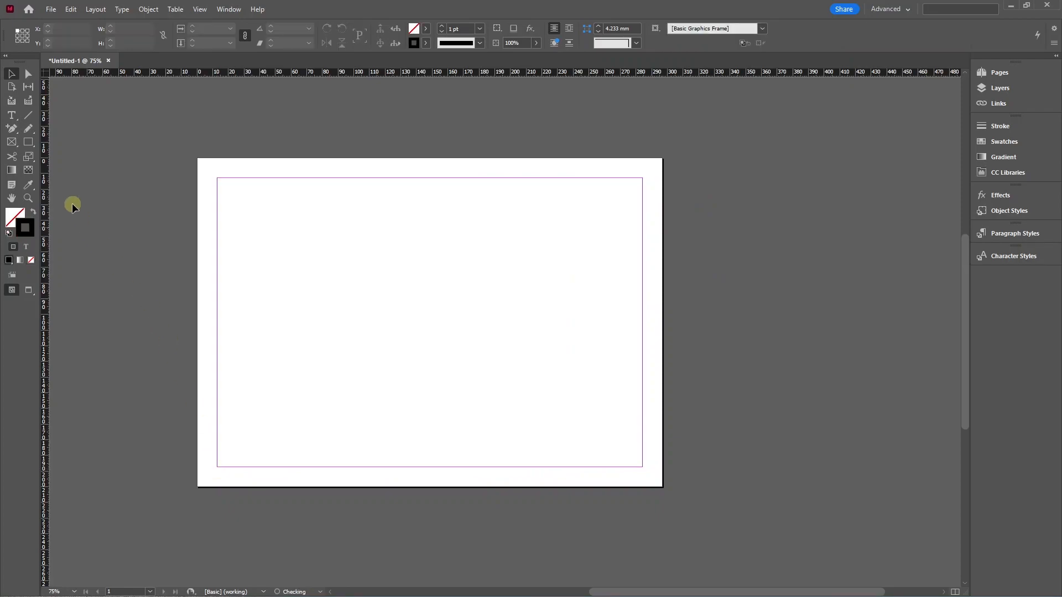
Start drawing ellipses from the page's top-left margin corner, about 234 × 188 mm overall, and split them into five columns
{"action": "left_click", "coordinate": [29, 143]}
{"action": "left_click_drag", "start_coordinate": [31, 146], "coordinate": [65, 164]}
{"action": "left_click_drag", "start_coordinate": [216, 178], "coordinate": [583, 472]}
{"action": "key", "text": "Right"}
{"action": "key", "text": "Right"}
{"action": "key", "text": "Right"}
{"action": "key", "text": "Right"}
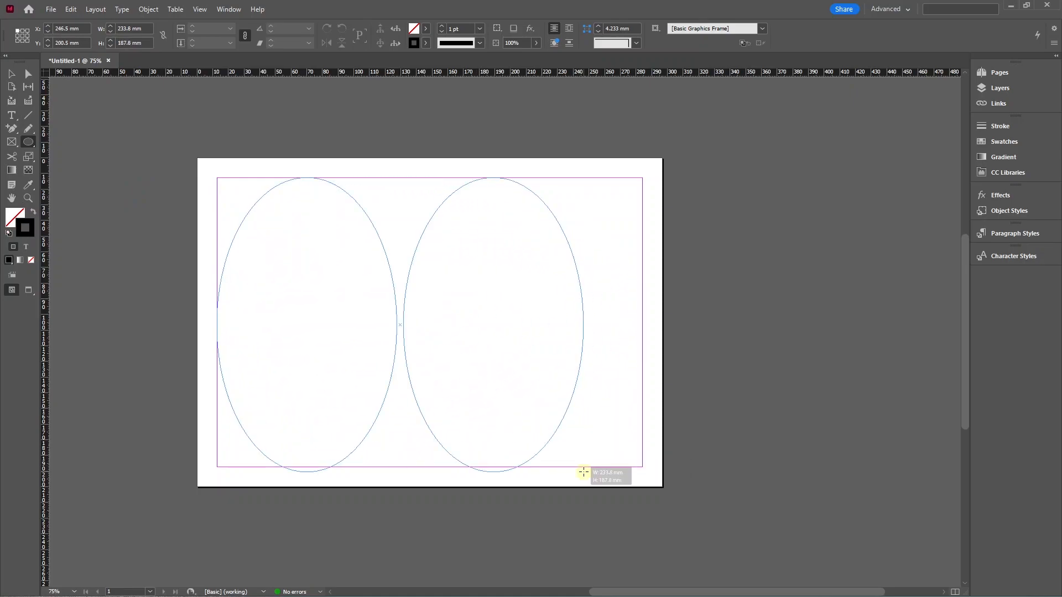
Divide the ellipse columns into five rows, constrain them to perfect circles and place the grid at about 184.6 × 184.6 mm
{"action": "key", "text": "Up"}
{"action": "key", "text": "Up"}
{"action": "key", "text": "Up"}
{"action": "key", "text": "Up"}
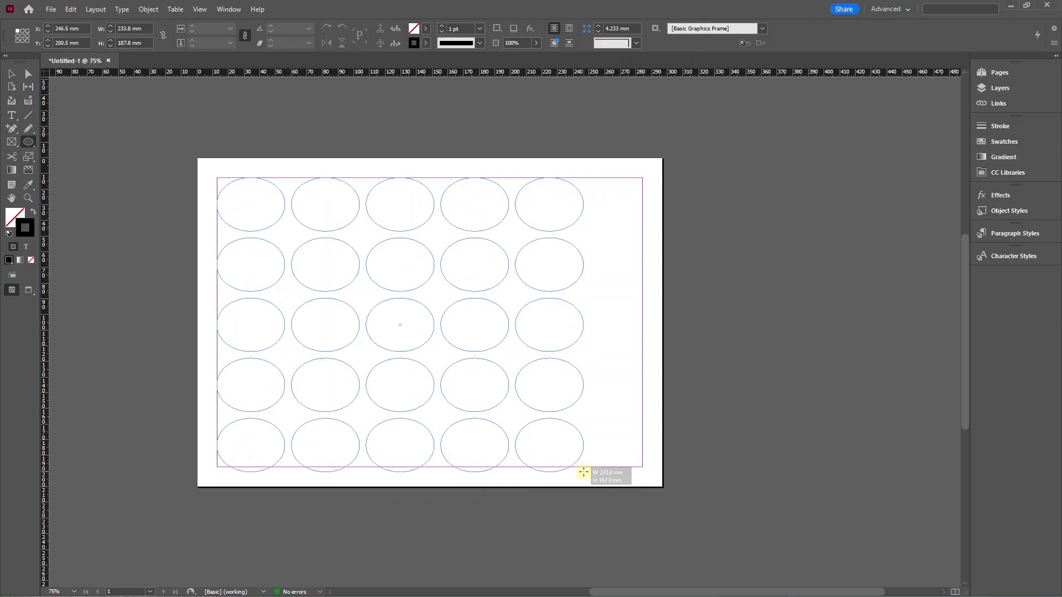
{"action": "key", "text": "shift"}
{"action": "left_click_drag", "start_coordinate": [583, 472], "coordinate": [539, 468]}
Swap fill and stroke on the whole circle grid to make every circle solid black, and deselect it
{"action": "left_click", "coordinate": [11, 74]}
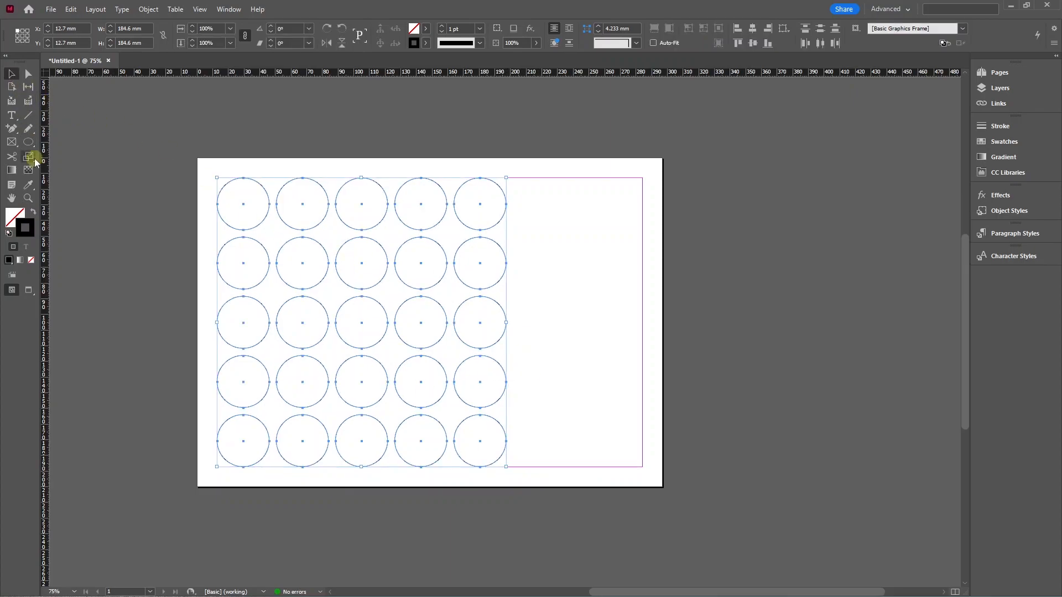
{"action": "left_click", "coordinate": [33, 212]}
{"action": "left_click", "coordinate": [170, 254]}
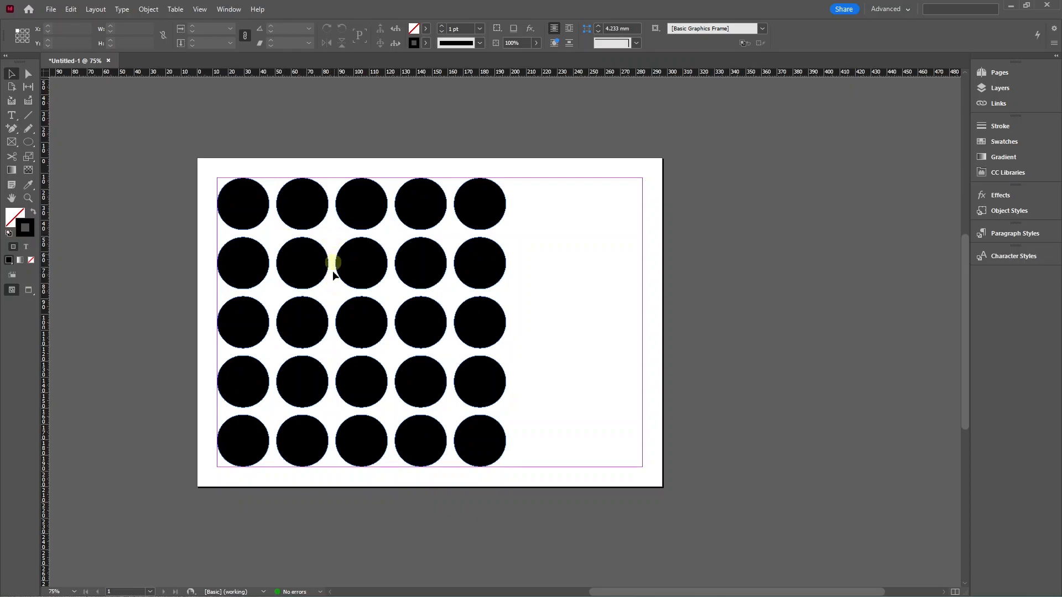
Select all the black circles and delete them from the page
{"action": "left_click_drag", "start_coordinate": [198, 184], "coordinate": [495, 456]}
{"action": "left_click_drag", "start_coordinate": [516, 509], "coordinate": [470, 198]}
{"action": "left_click_drag", "start_coordinate": [534, 178], "coordinate": [241, 509]}
{"action": "key", "text": "Delete"}
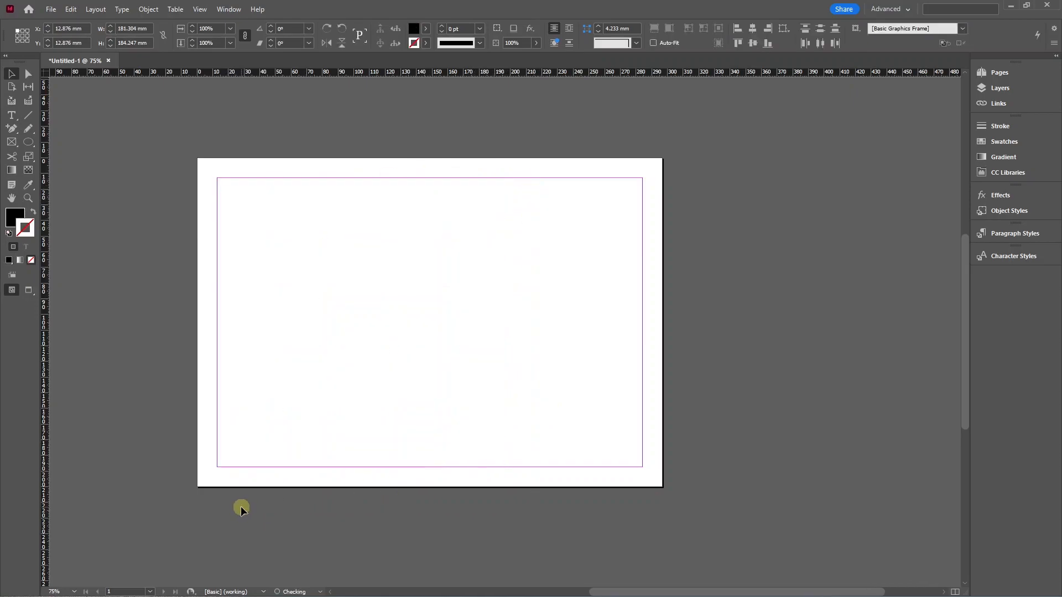
Draw rectangles across the full margin area, about 271.6 × 184.6 mm, divided into five columns and four rows
{"action": "left_click_drag", "start_coordinate": [35, 144], "coordinate": [78, 161]}
{"action": "left_click", "coordinate": [72, 156]}
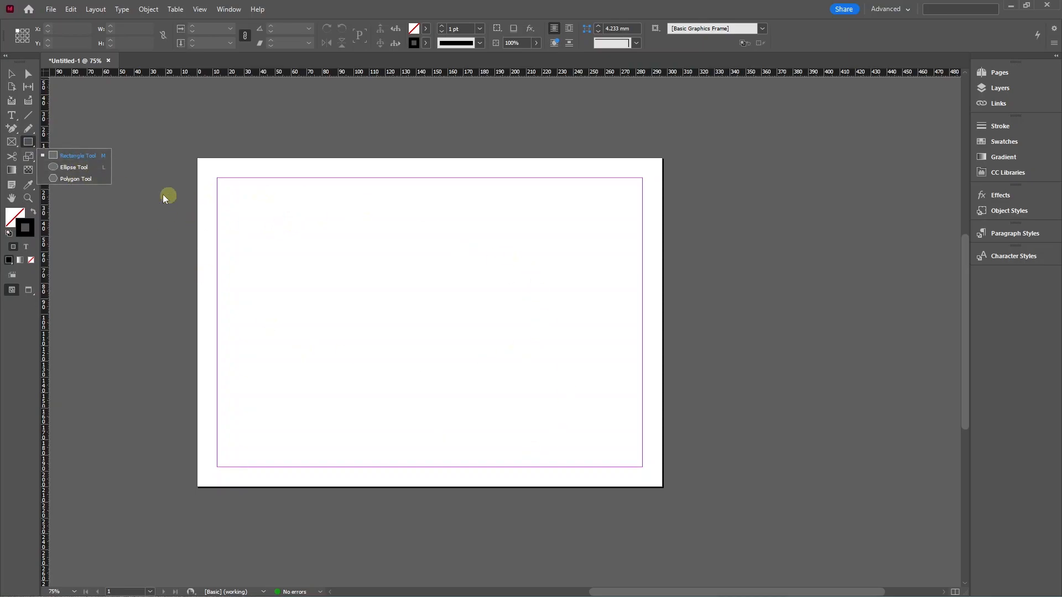
{"action": "left_click", "coordinate": [69, 156]}
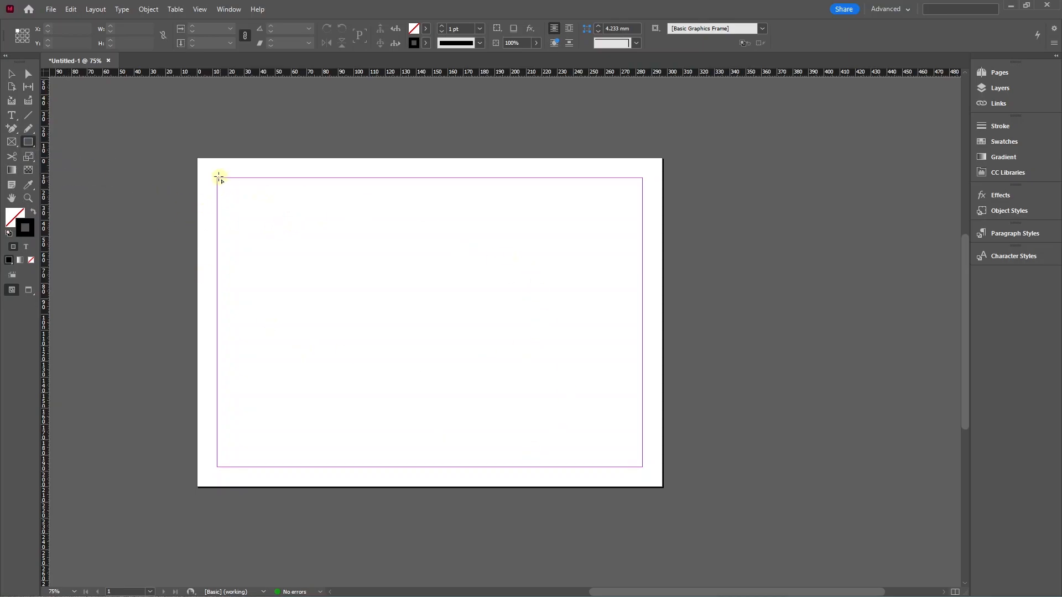
{"action": "left_click_drag", "start_coordinate": [217, 178], "coordinate": [643, 467]}
{"action": "key", "text": "Right"}
{"action": "key", "text": "Right"}
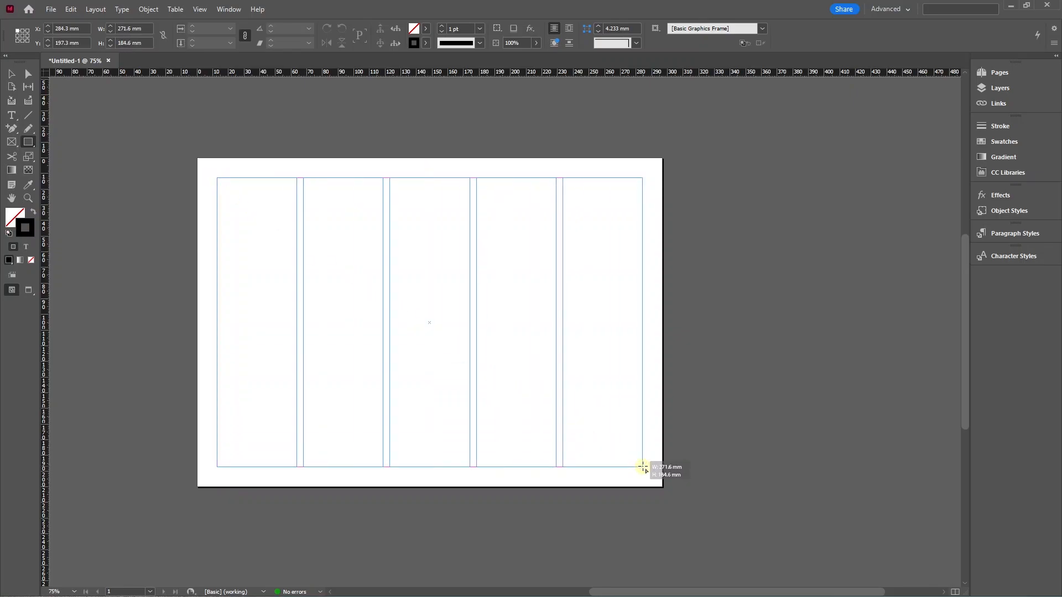
{"action": "key", "text": "Up"}
{"action": "key", "text": "Up"}
{"action": "key", "text": "Up"}
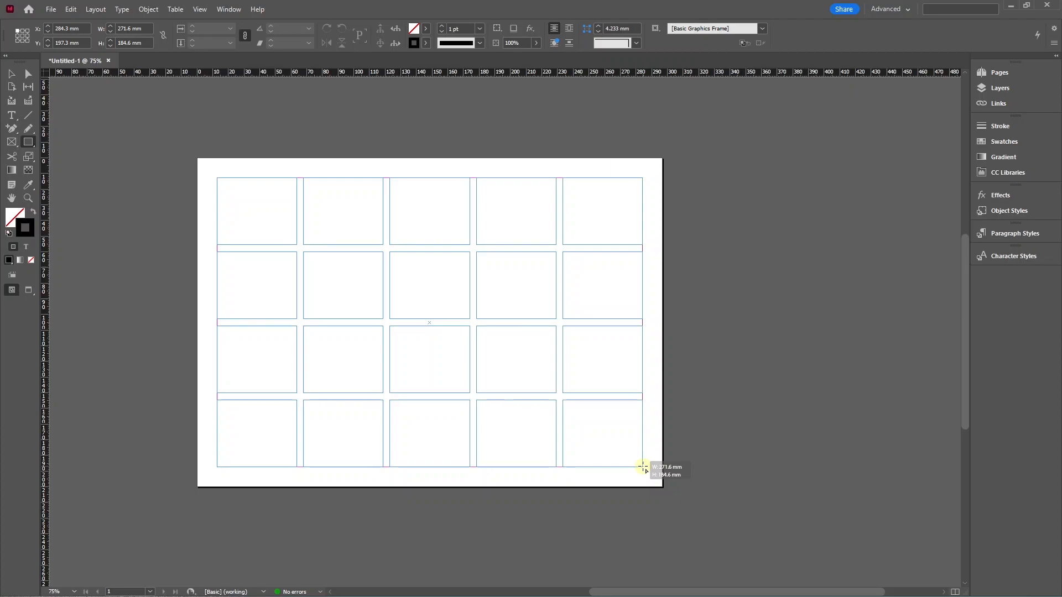
Reduce the spacing between the rows to a thin gap while still drawing the rectangle grid
{"action": "key", "text": "ctrl+Down"}
{"action": "key", "text": "ctrl+Down"}
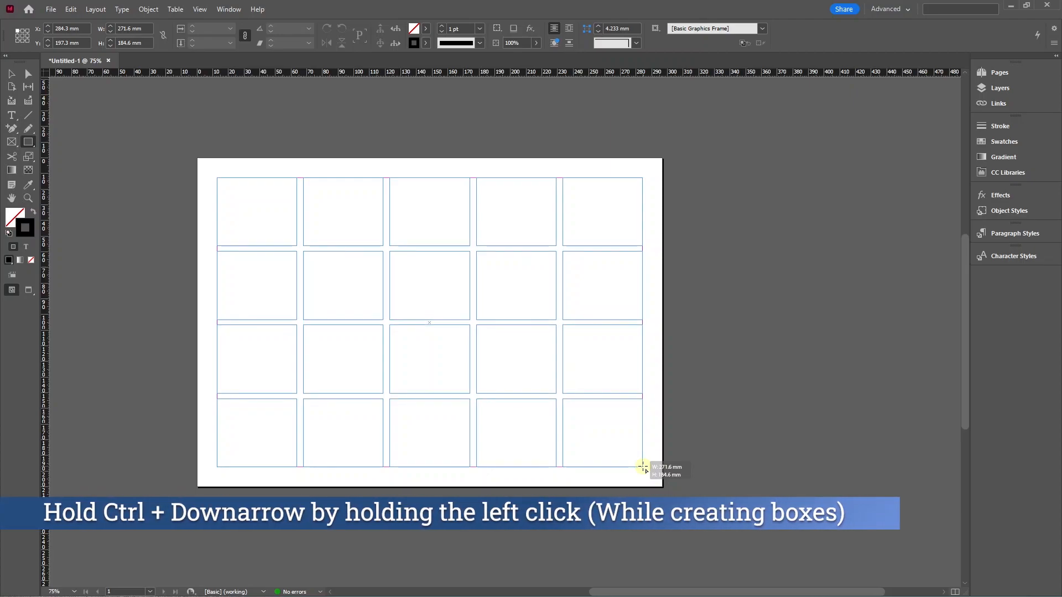
{"action": "key", "text": "ctrl+Down"}
{"action": "key", "text": "ctrl+Down"}
{"action": "key", "text": "ctrl+Down"}
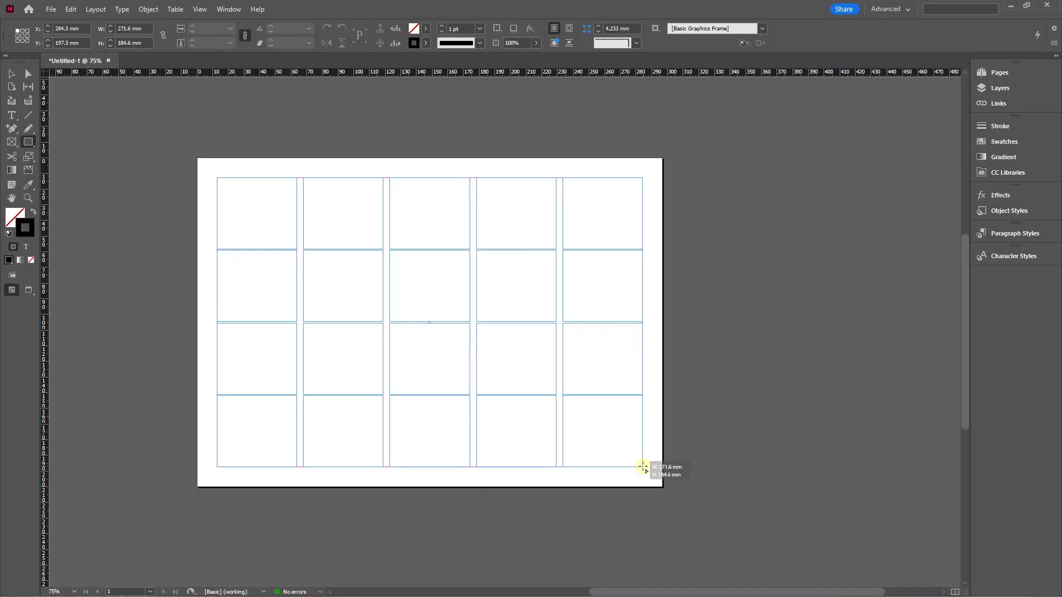
Reduce the spacing between the columns to a similarly thin gap and place the rectangle grid
{"action": "key", "text": "ctrl+Left"}
{"action": "key", "text": "ctrl+Left"}
{"action": "key", "text": "ctrl+Left"}
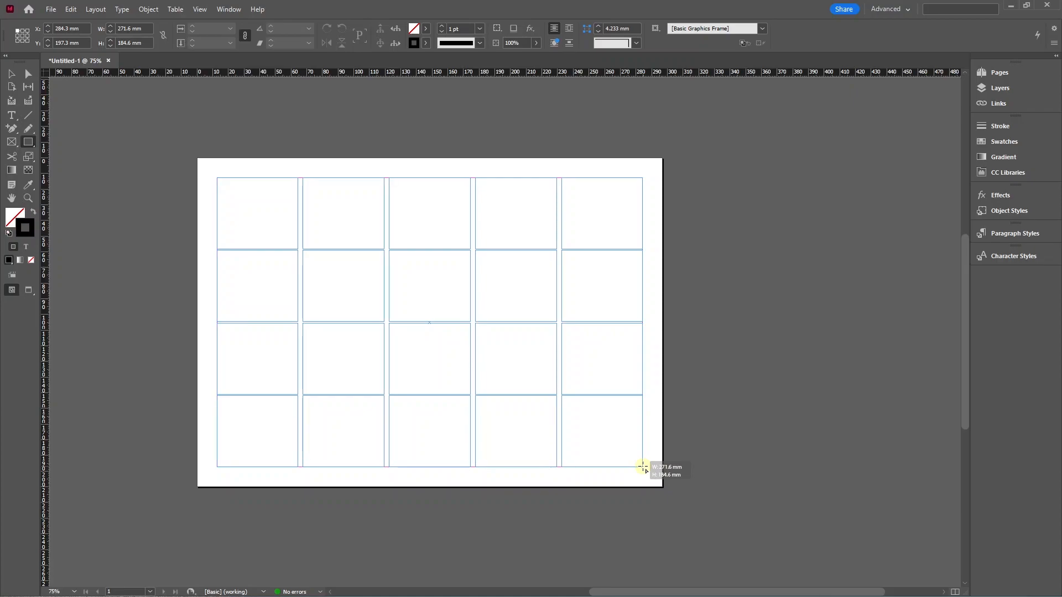
{"action": "key", "text": "ctrl+Left"}
{"action": "key", "text": "ctrl+Left"}
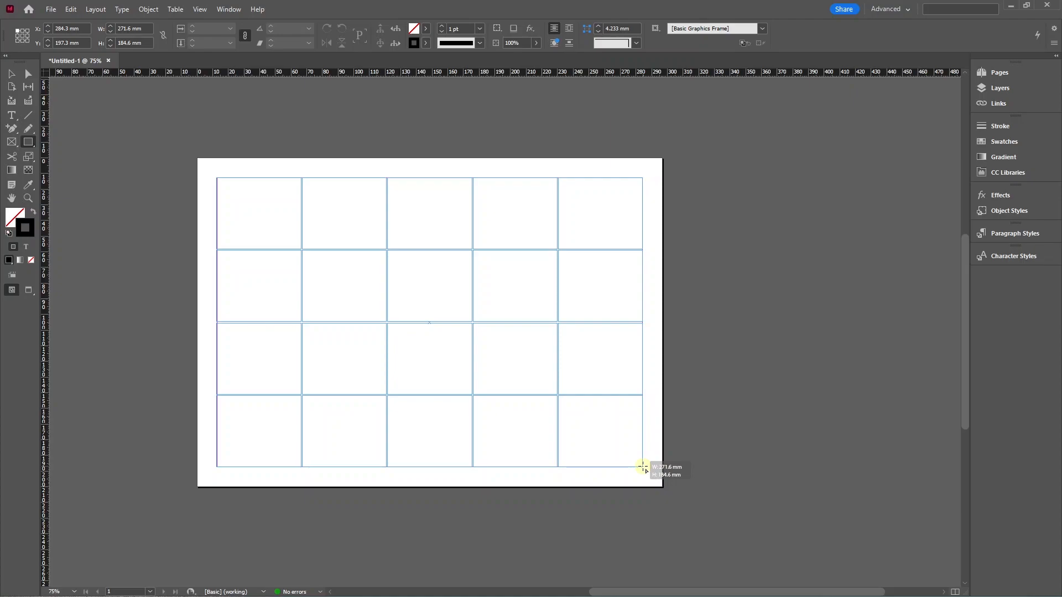
{"action": "left_click_drag", "start_coordinate": [643, 467], "coordinate": [643, 467]}
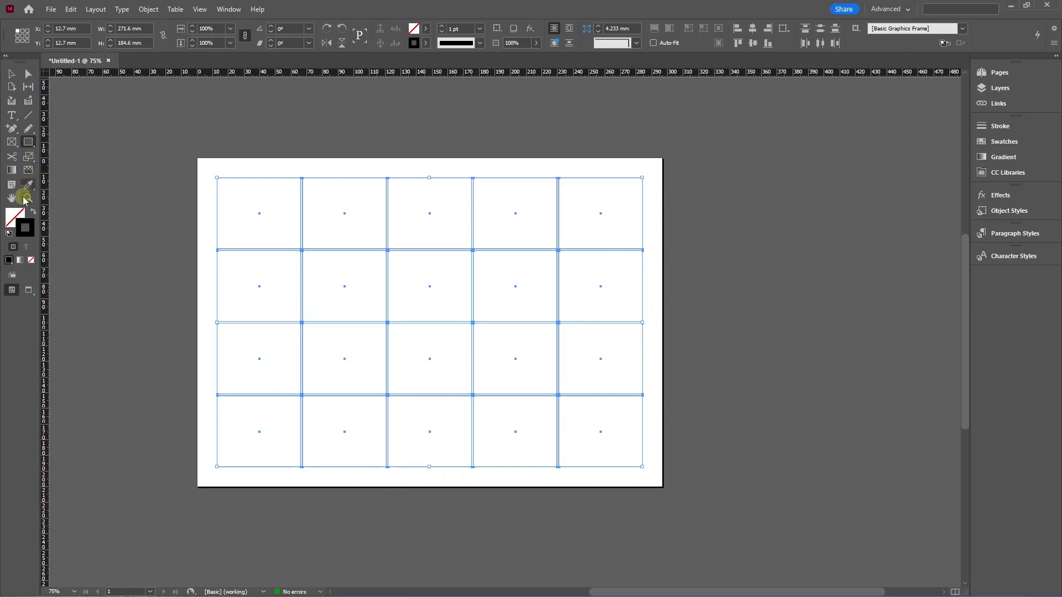
Swap fill and stroke on the thin-gapped rectangle grid to make it solid black, and deselect it
{"action": "left_click", "coordinate": [32, 212]}
{"action": "left_click", "coordinate": [11, 74]}
{"action": "left_click", "coordinate": [179, 198]}
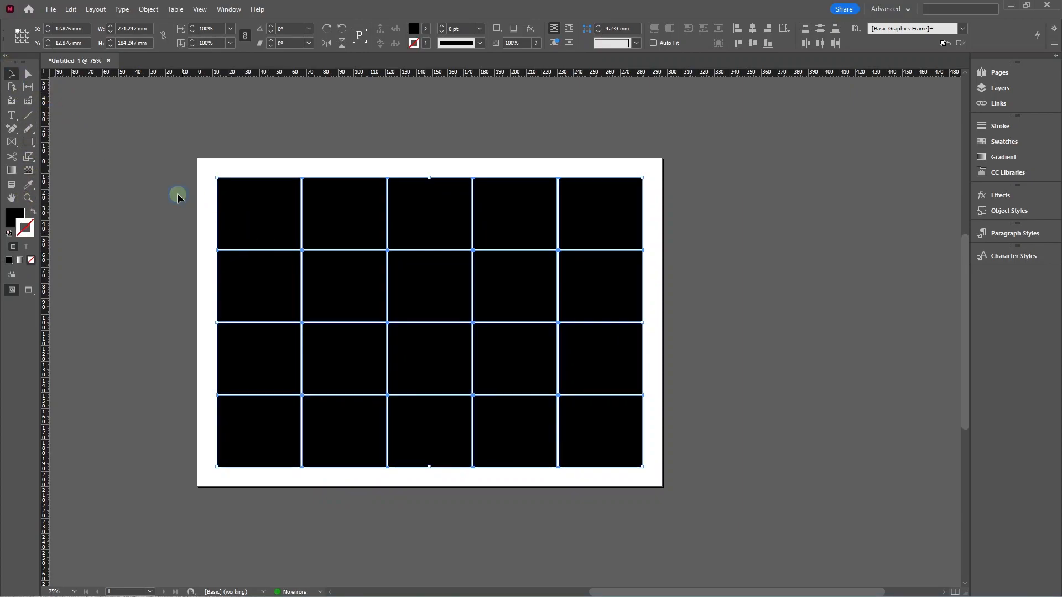
Fill the grid's five columns, from left to right, with the magenta, green, dark blue, cyan and yellow swatches
{"action": "scroll", "coordinate": [303, 259], "scroll_direction": "up", "scroll_amount": 5}
{"action": "scroll", "coordinate": [316, 268], "scroll_direction": "down", "scroll_amount": 3}
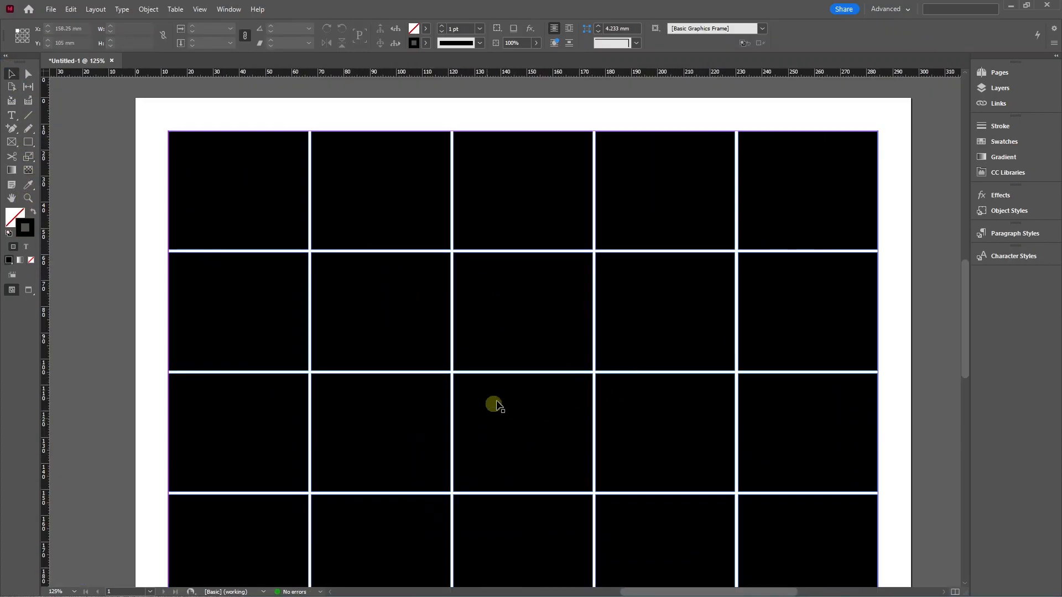
{"action": "scroll", "coordinate": [346, 393], "scroll_direction": "down", "scroll_amount": 1}
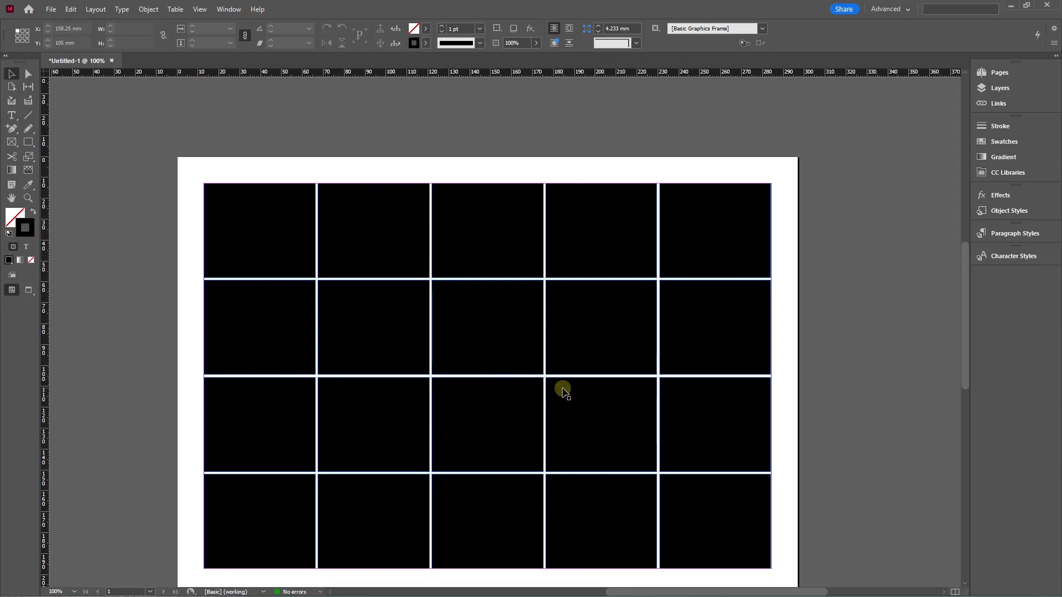
{"action": "scroll", "coordinate": [558, 390], "scroll_direction": "down", "scroll_amount": 1}
{"action": "scroll", "coordinate": [263, 287], "scroll_direction": "up", "scroll_amount": 2}
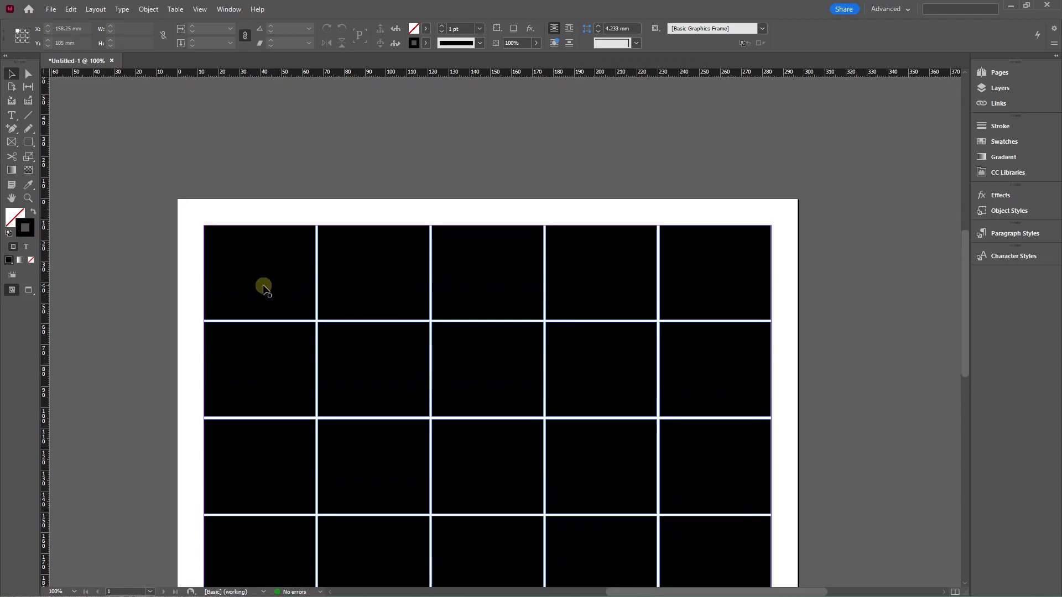
{"action": "scroll", "coordinate": [206, 208], "scroll_direction": "down", "scroll_amount": 2}
{"action": "key", "text": "F5"}
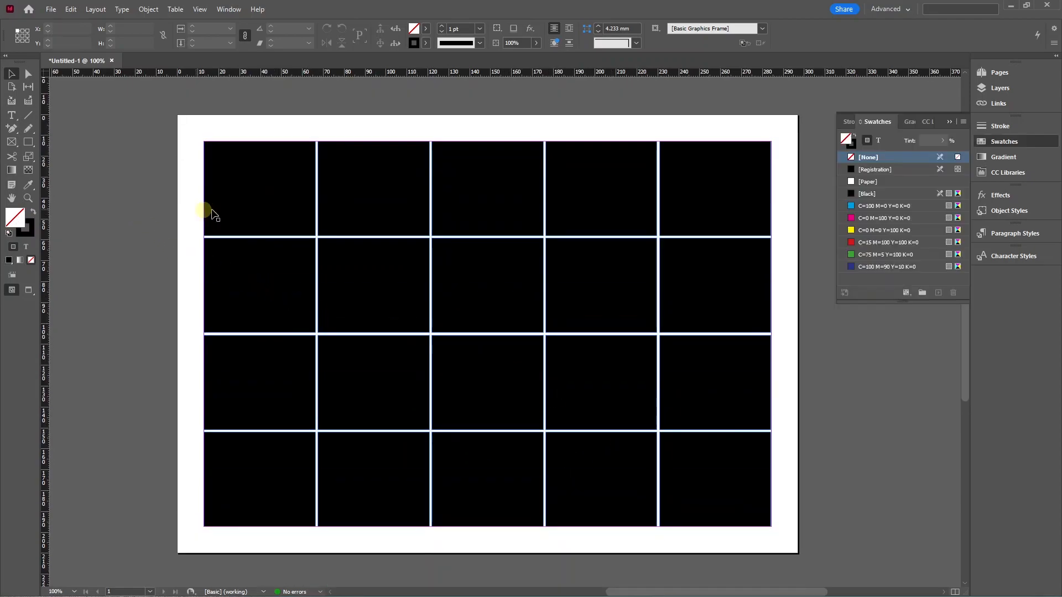
{"action": "left_click", "coordinate": [253, 176]}
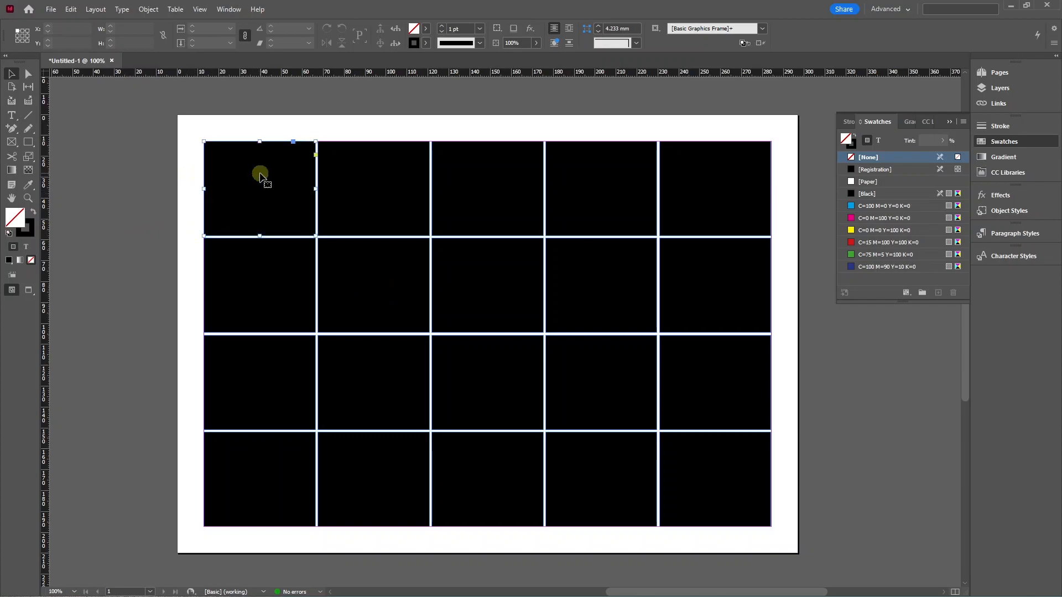
{"action": "left_click", "coordinate": [886, 254]}
{"action": "left_click_drag", "start_coordinate": [120, 164], "coordinate": [315, 470]}
{"action": "left_click", "coordinate": [884, 218]}
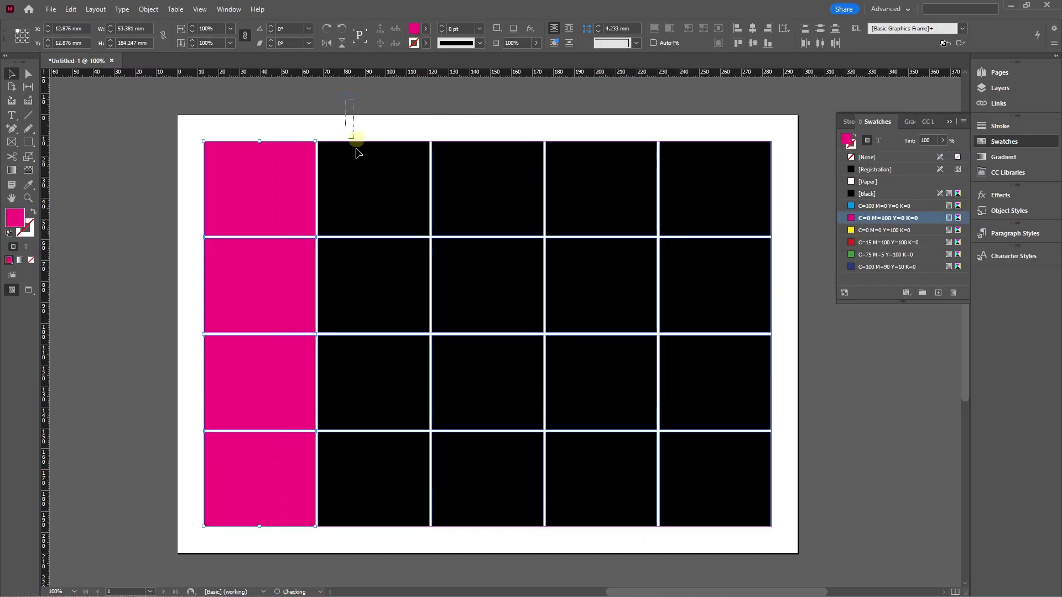
{"action": "left_click", "coordinate": [381, 518]}
{"action": "left_click", "coordinate": [886, 255]}
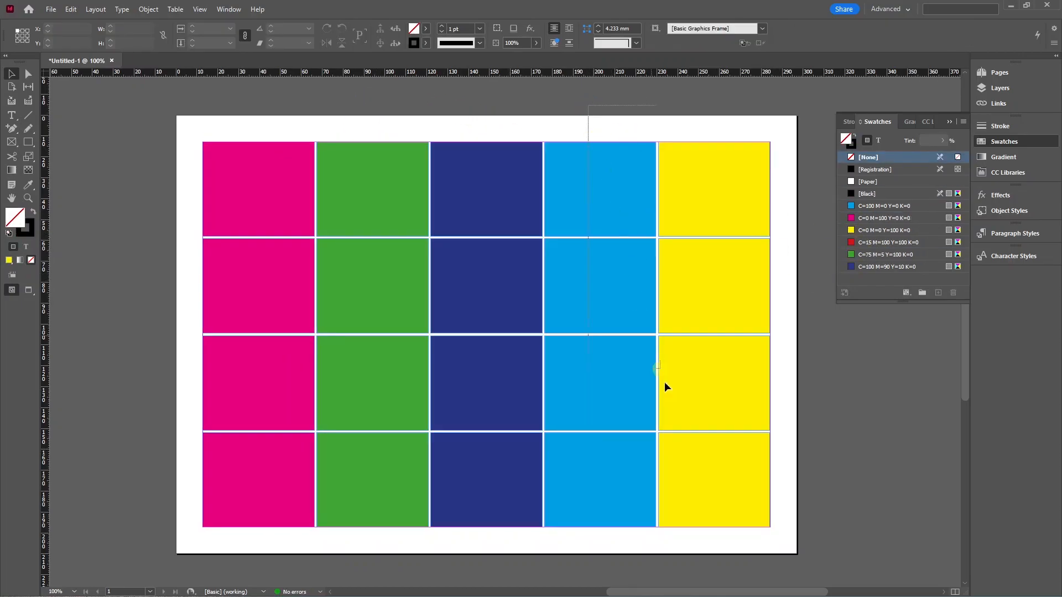
Delete the cyan and yellow columns and move the remaining three columns to the middle of the page
{"action": "key", "text": "Delete"}
{"action": "left_click_drag", "start_coordinate": [665, 201], "coordinate": [258, 469]}
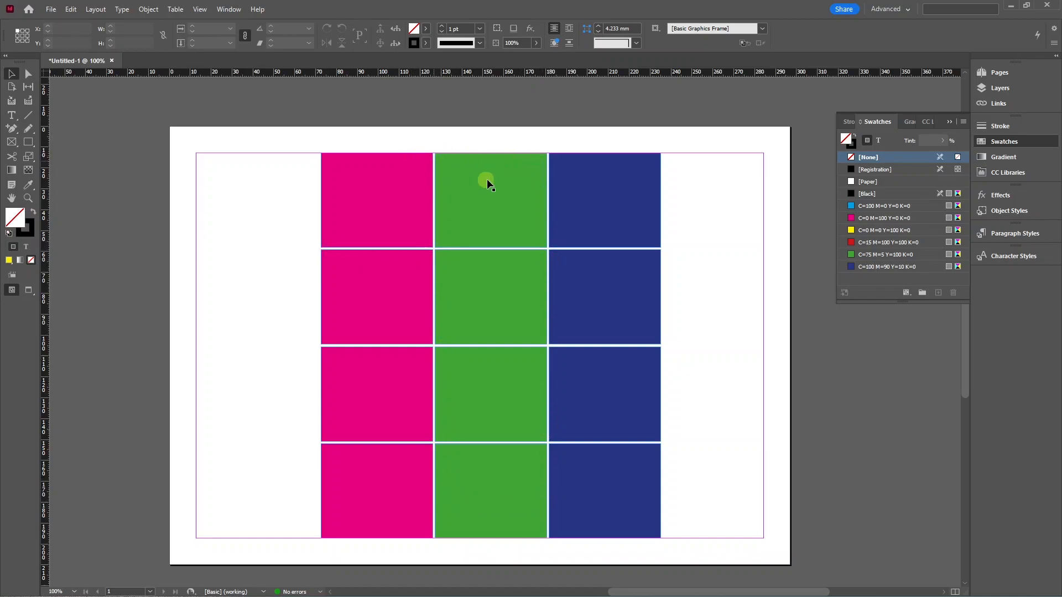
Narrow the magenta column to about 30 mm and extend the green column leftward to about 76.5 mm wide
{"action": "left_click_drag", "start_coordinate": [294, 197], "coordinate": [375, 493]}
{"action": "left_click_drag", "start_coordinate": [430, 346], "coordinate": [383, 346]}
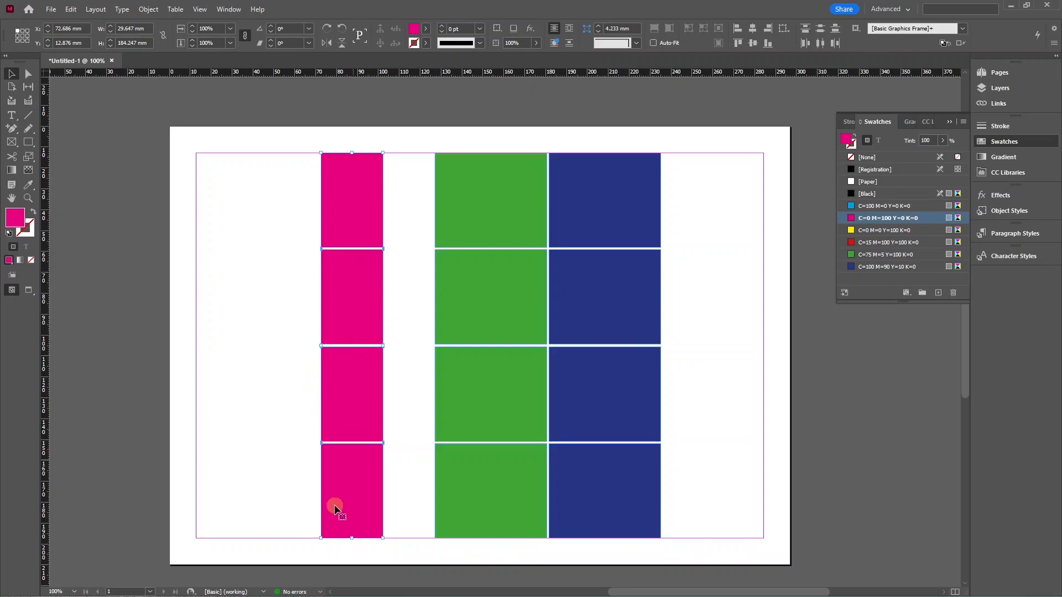
{"action": "left_click_drag", "start_coordinate": [414, 195], "coordinate": [500, 470]}
{"action": "left_click_drag", "start_coordinate": [434, 347], "coordinate": [386, 350]}
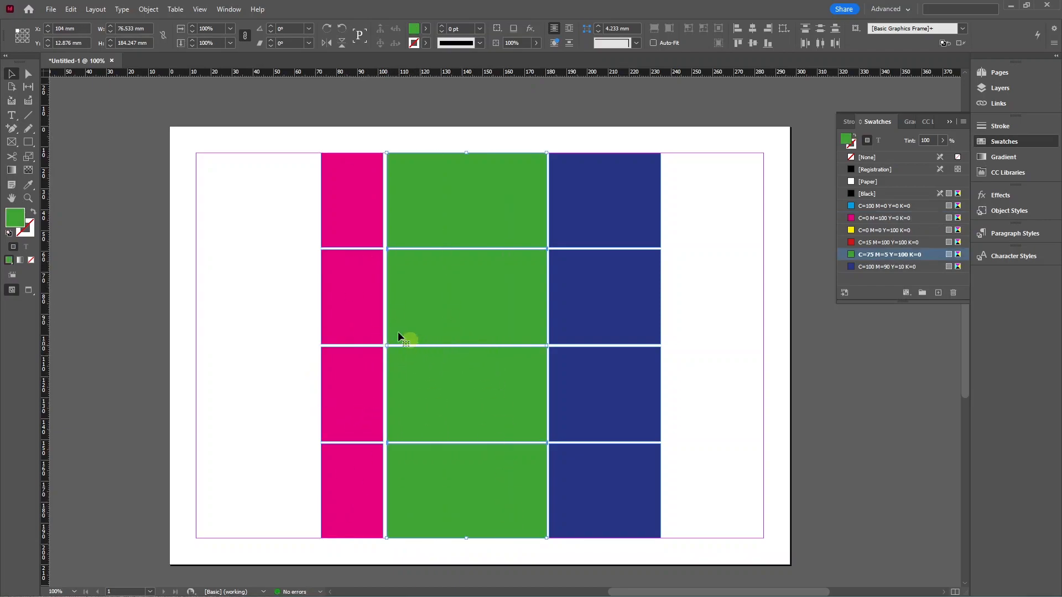
Inspect the gap between the magenta and green columns, undo both width changes and deselect the rectangles
{"action": "scroll", "coordinate": [383, 261], "scroll_direction": "up", "scroll_amount": 4}
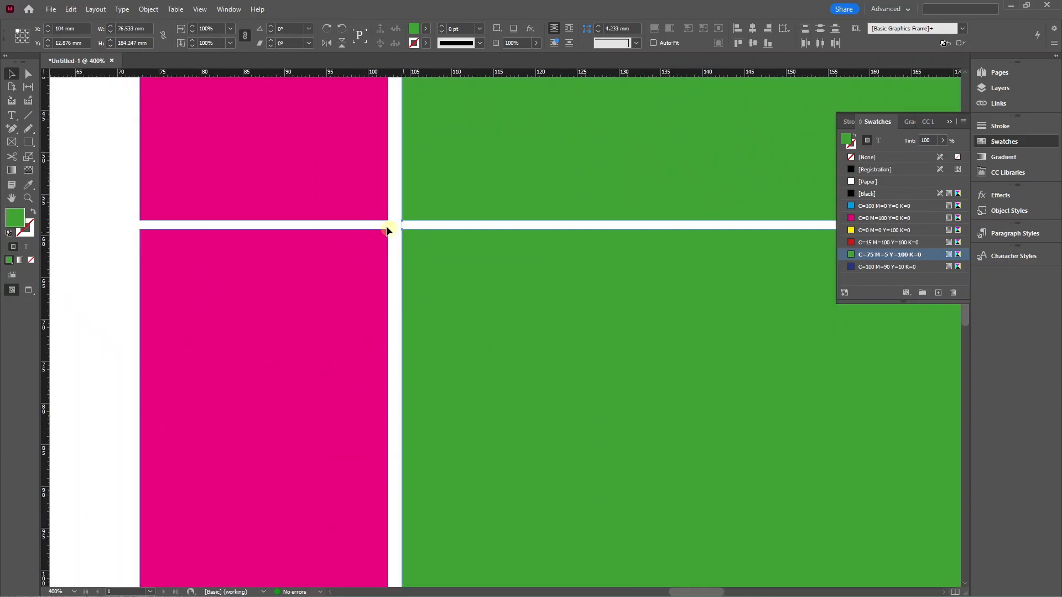
{"action": "scroll", "coordinate": [420, 285], "scroll_direction": "down", "scroll_amount": 8}
{"action": "key", "text": "ctrl+z"}
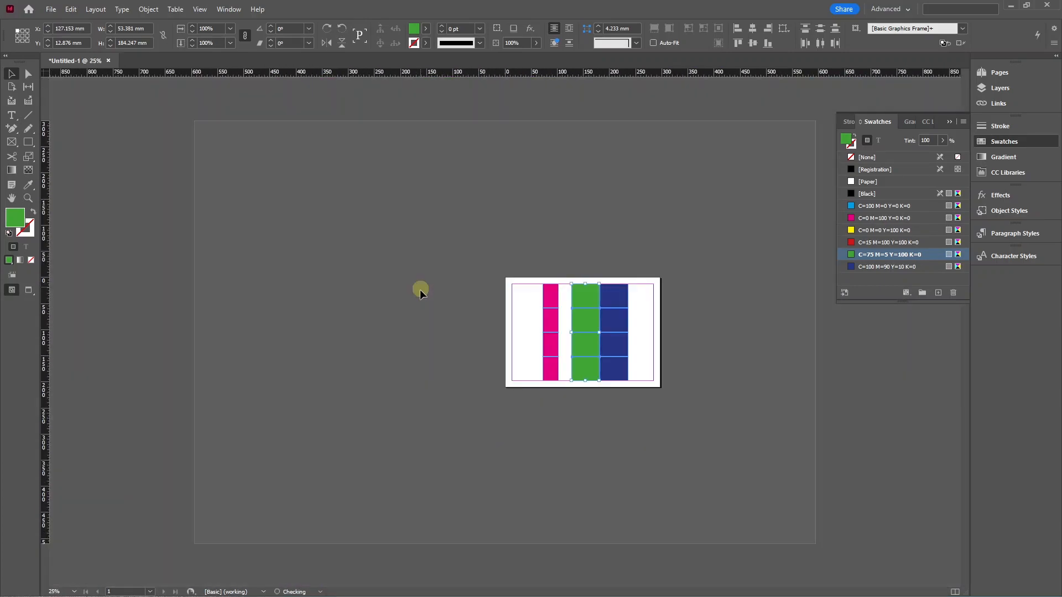
{"action": "key", "text": "ctrl+z"}
{"action": "scroll", "coordinate": [657, 358], "scroll_direction": "up", "scroll_amount": 3}
{"action": "left_click_drag", "start_coordinate": [644, 360], "coordinate": [264, 324]}
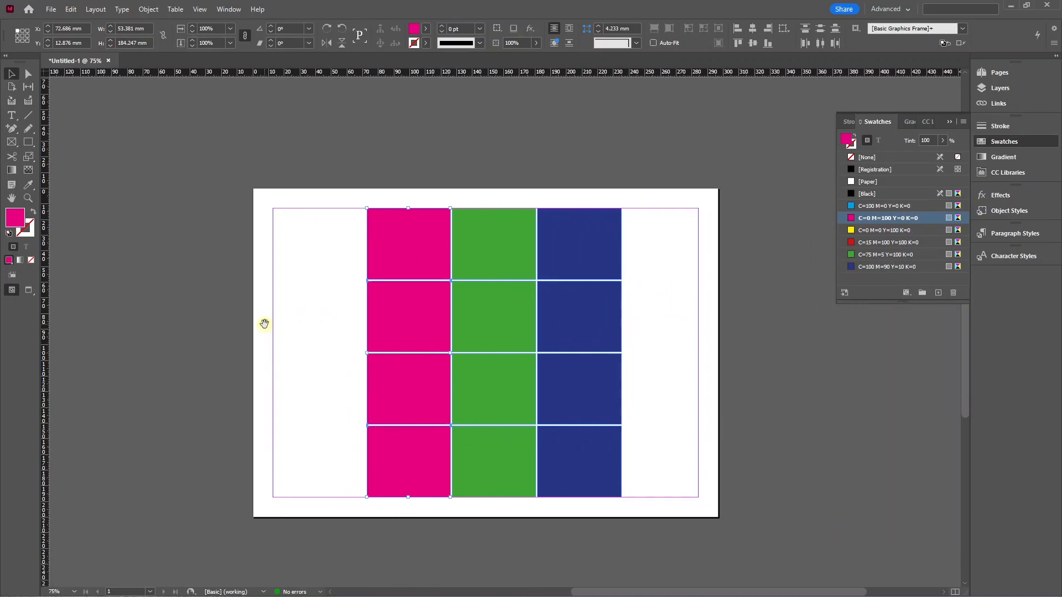
{"action": "left_click", "coordinate": [353, 320]}
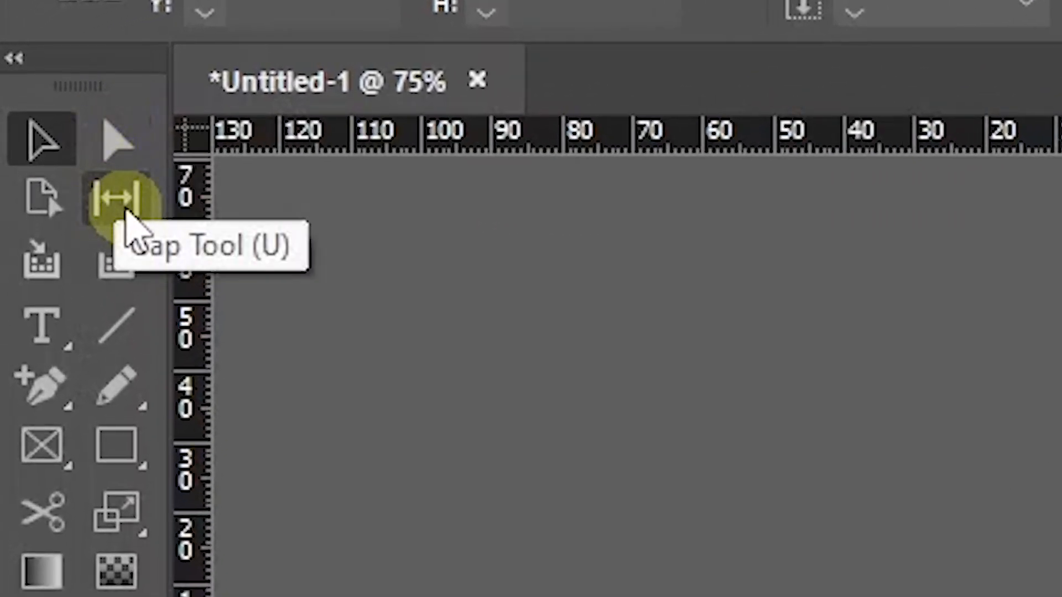
With the Gap tool, slightly widen the space left of the magenta column and shift the magenta-green gap left to narrow that column
{"action": "left_click", "coordinate": [124, 213]}
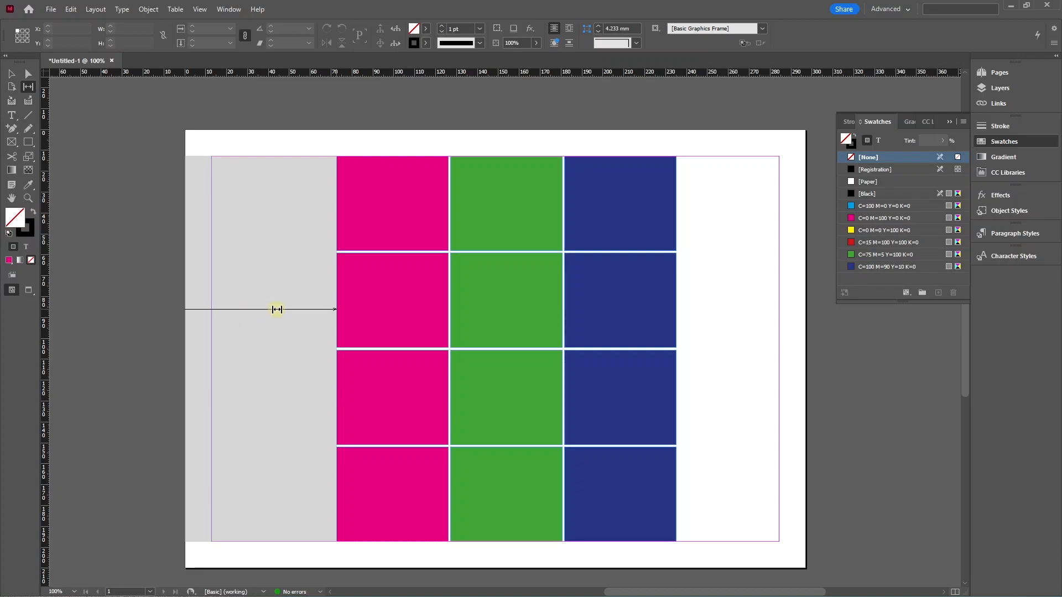
{"action": "mouse_move", "coordinate": [276, 311]}
{"action": "left_mouse_down"}
{"action": "mouse_move", "coordinate": [234, 313]}
{"action": "mouse_move", "coordinate": [288, 315]}
{"action": "left_mouse_up"}
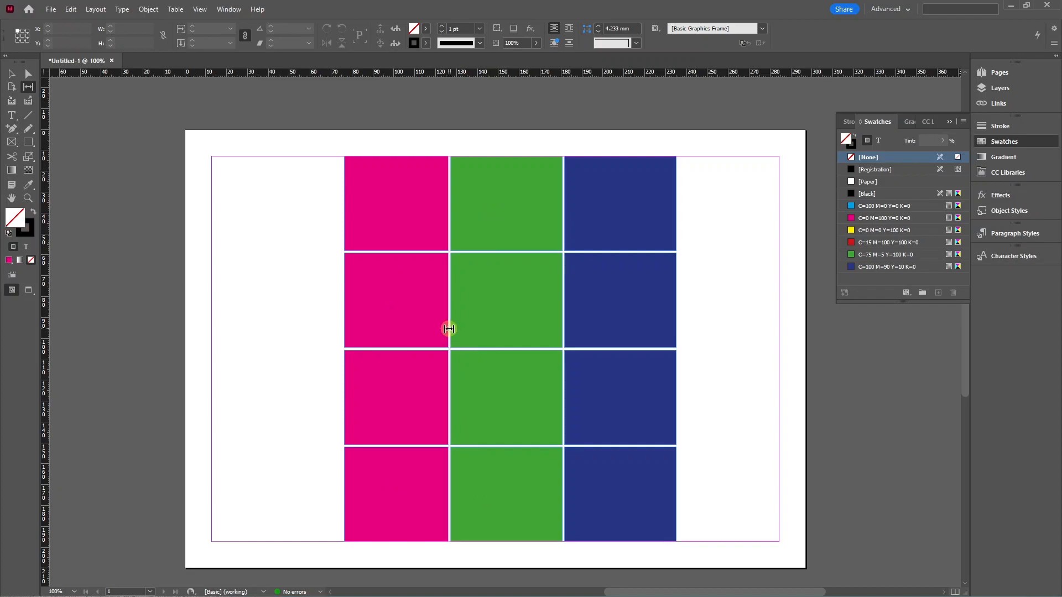
{"action": "left_click_drag", "start_coordinate": [449, 329], "coordinate": [380, 326]}
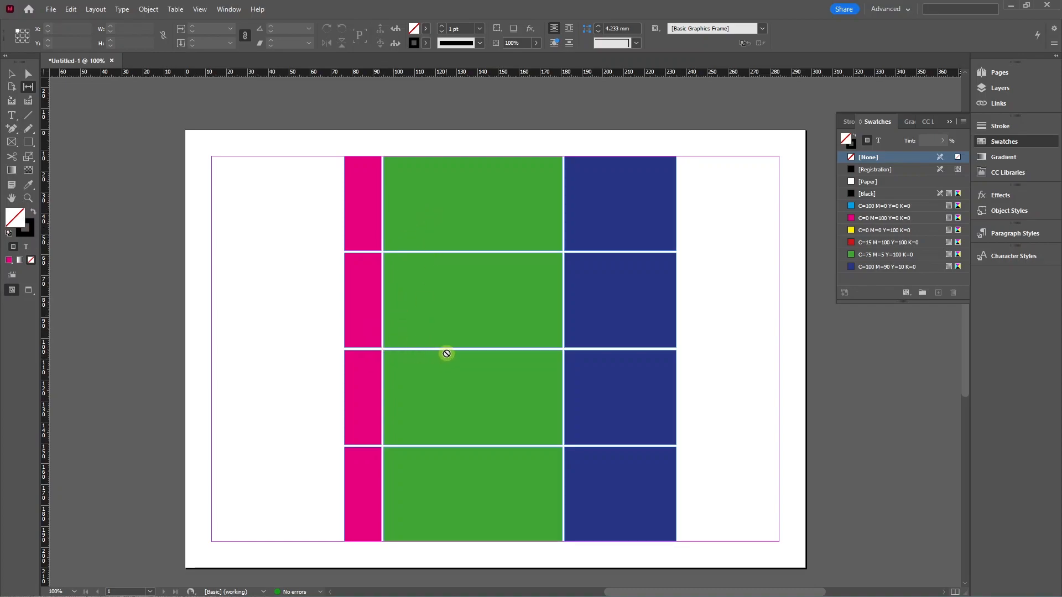
Shift the gap below the second row downward, that row's magenta-green gap right, and the blue column's matching horizontal gap upward
{"action": "left_click_drag", "start_coordinate": [451, 349], "coordinate": [444, 385]}
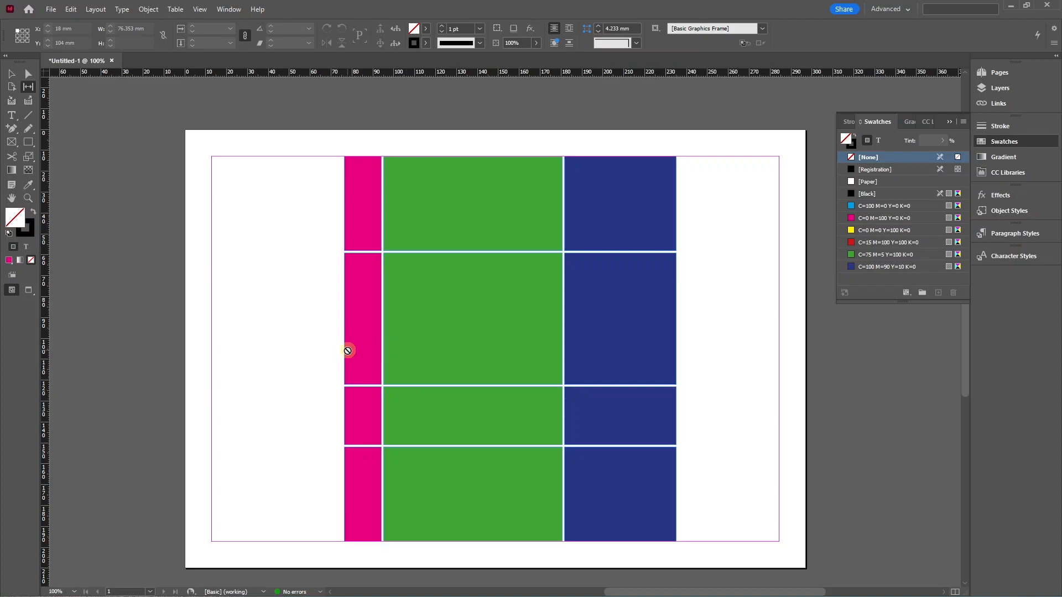
{"action": "left_click_drag", "start_coordinate": [381, 349], "coordinate": [475, 355]}
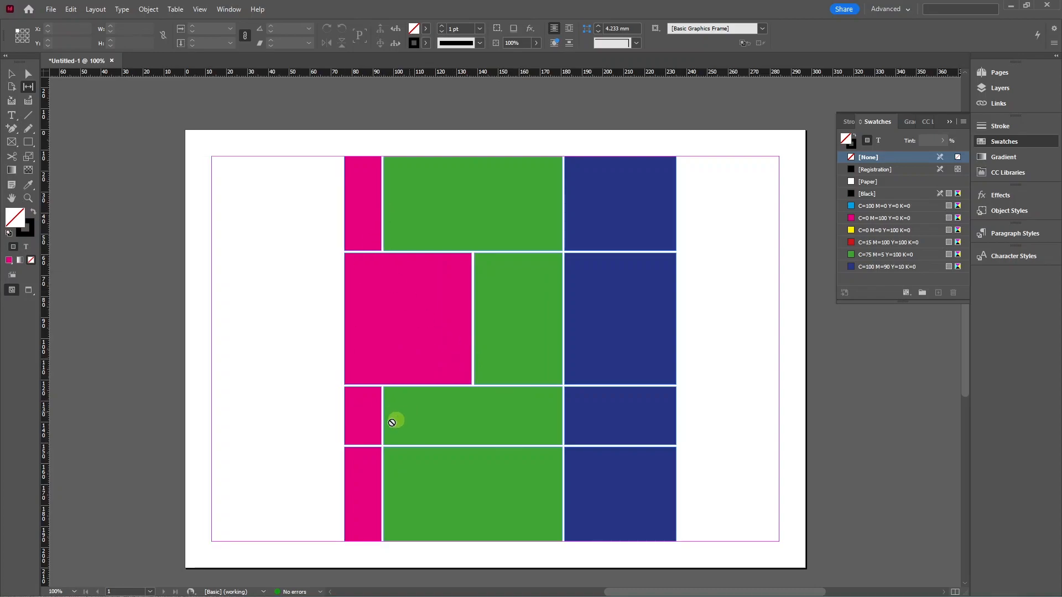
{"action": "left_click_drag", "start_coordinate": [616, 384], "coordinate": [622, 305]}
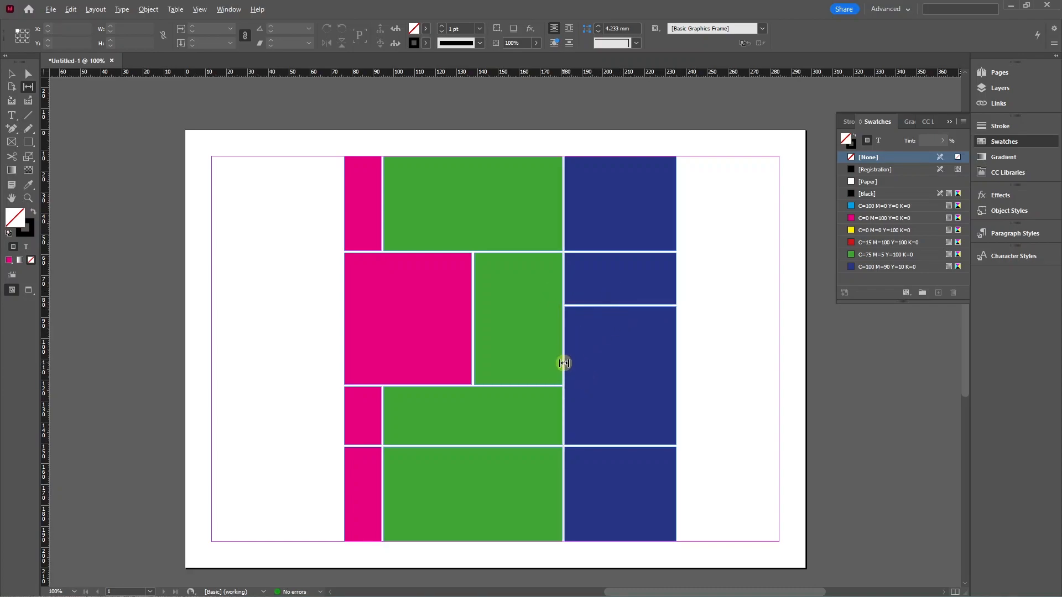
Try moving the green-blue gap about 41 mm rightward and the second row's lower gap upward together with the adjoining rectangles, undoing each attempt
{"action": "left_click_drag", "start_coordinate": [563, 362], "coordinate": [648, 361]}
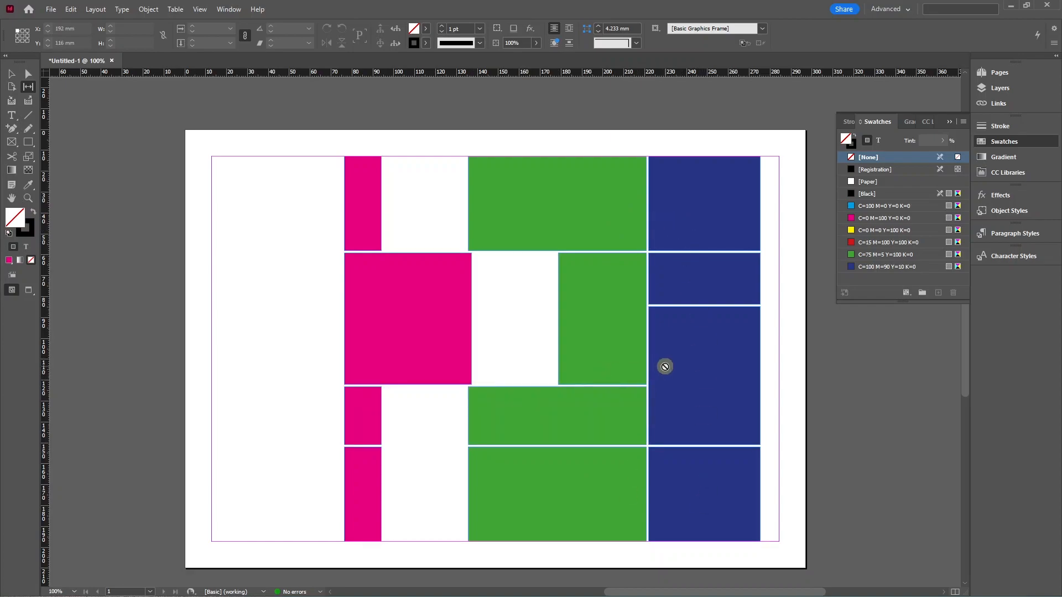
{"action": "key", "text": "ctrl+z"}
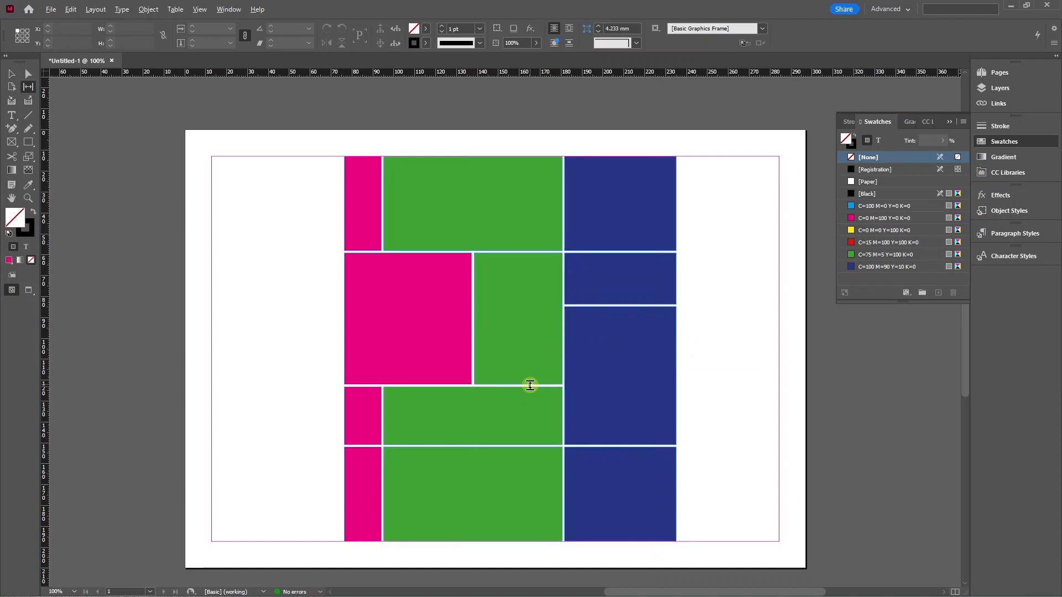
{"action": "mouse_move", "coordinate": [530, 385]}
{"action": "left_mouse_down"}
{"action": "mouse_move", "coordinate": [530, 412]}
{"action": "mouse_move", "coordinate": [529, 371]}
{"action": "left_mouse_up"}
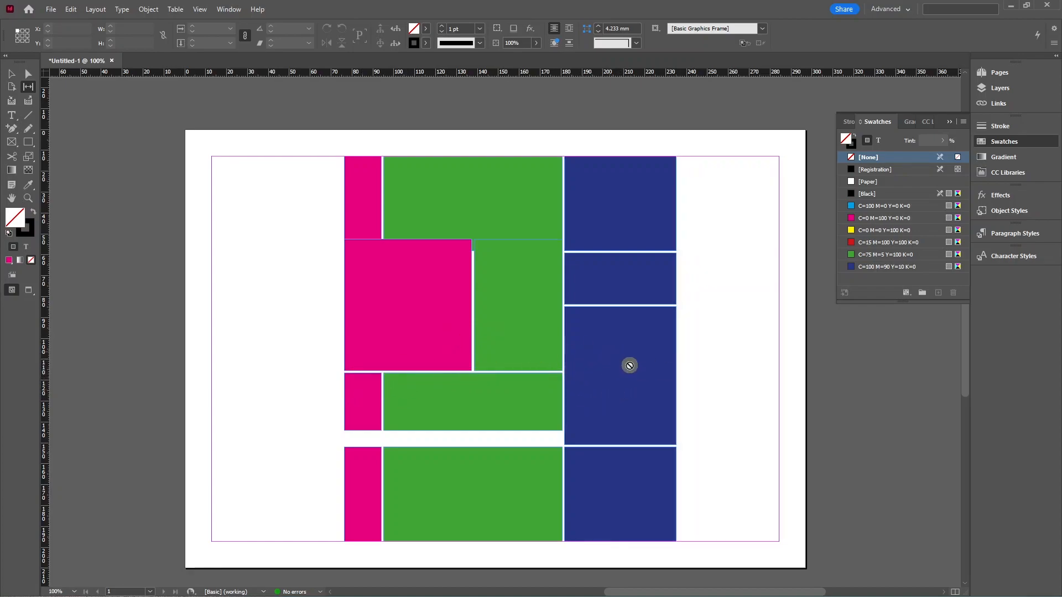
{"action": "key", "text": "ctrl+z"}
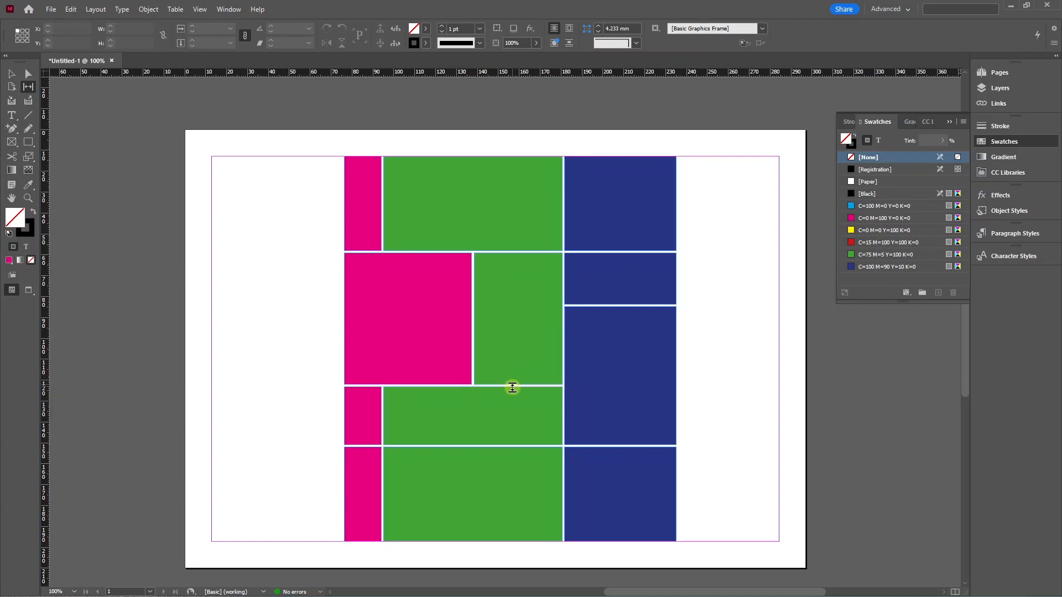
{"action": "left_click_drag", "start_coordinate": [513, 385], "coordinate": [501, 339]}
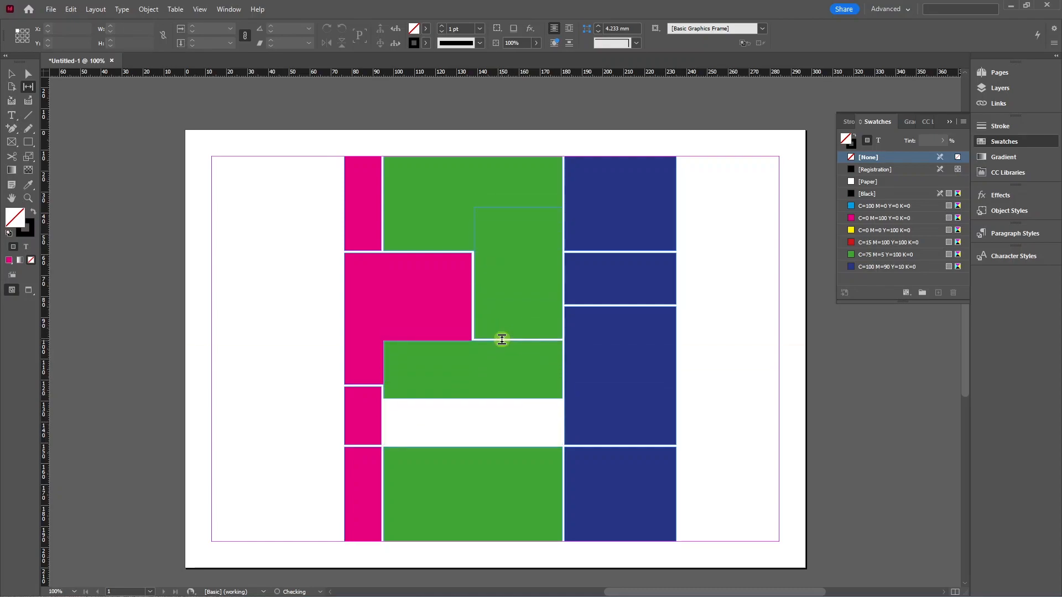
{"action": "key", "text": "ctrl+z"}
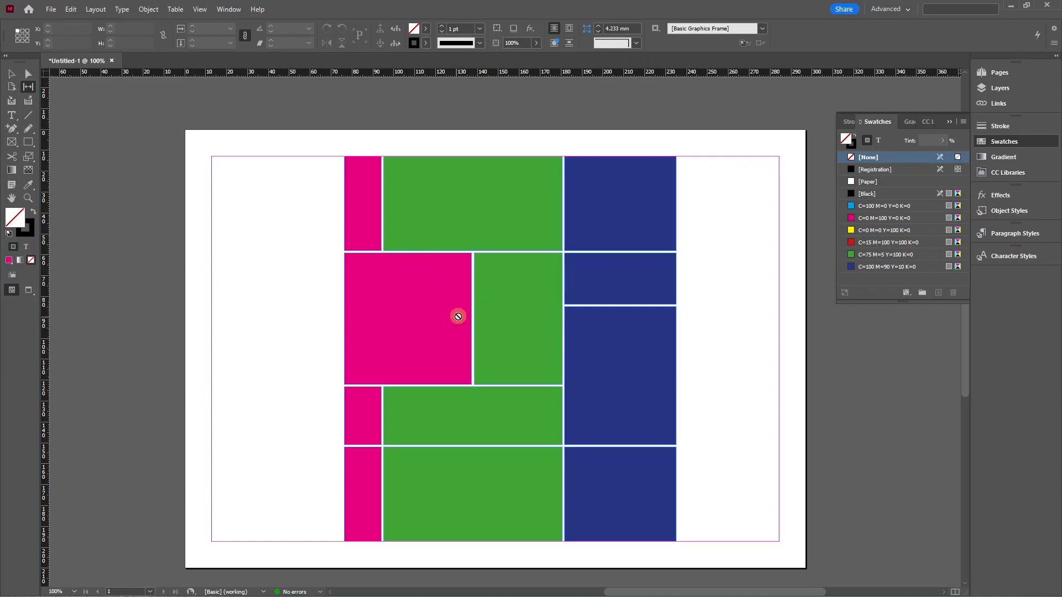
Try widening the second row's magenta-green gap to about 43 mm and shifting the widened gap, and restore the original spacing
{"action": "left_click_drag", "start_coordinate": [471, 321], "coordinate": [428, 324]}
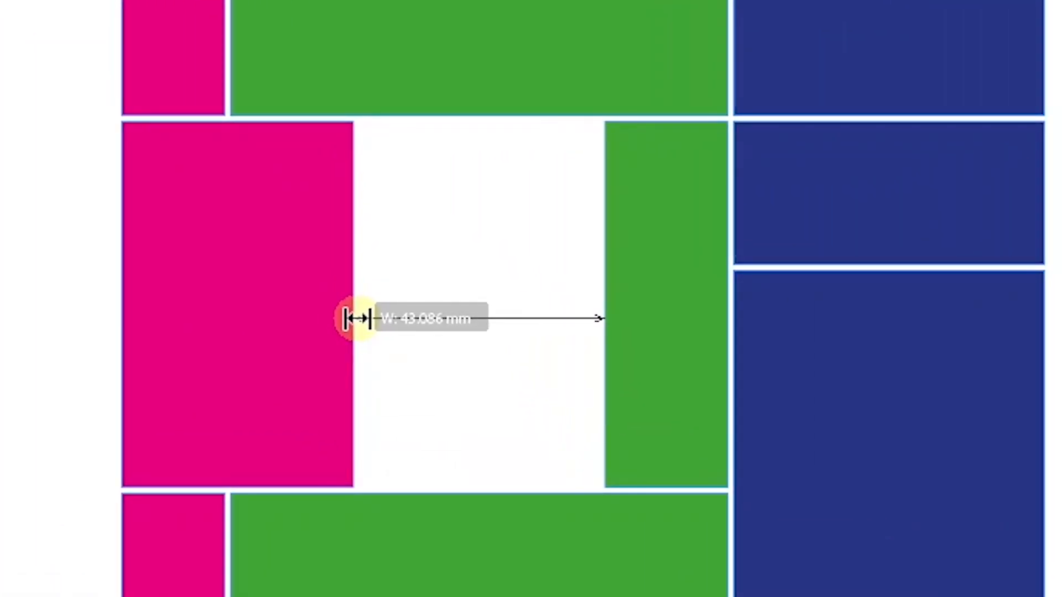
{"action": "mouse_move", "coordinate": [356, 319]}
{"action": "left_mouse_down"}
{"action": "mouse_move", "coordinate": [376, 322]}
{"action": "mouse_move", "coordinate": [363, 331]}
{"action": "left_mouse_up"}
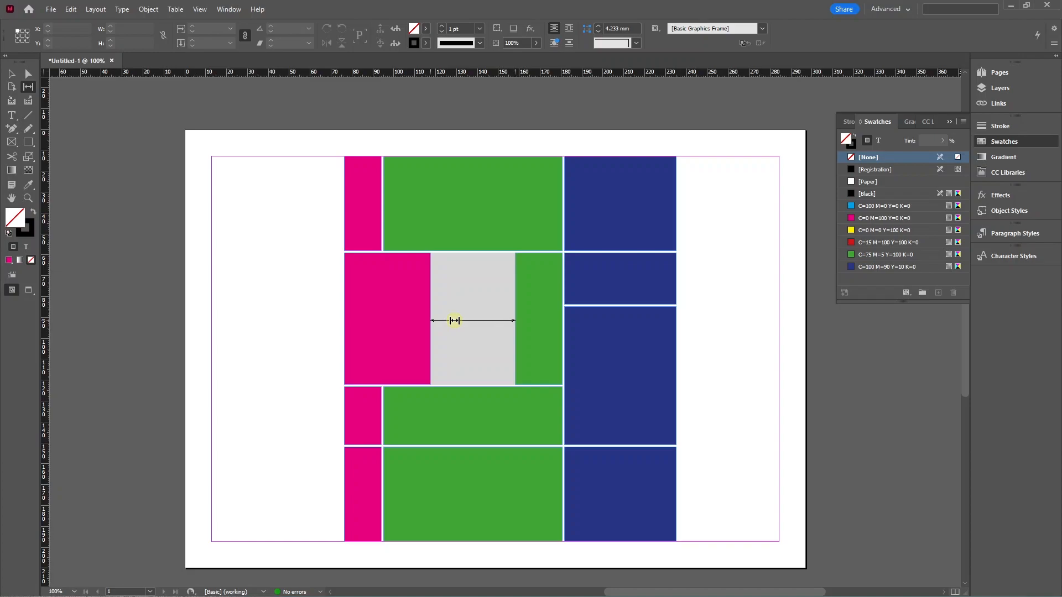
{"action": "left_click_drag", "start_coordinate": [453, 320], "coordinate": [541, 320]}
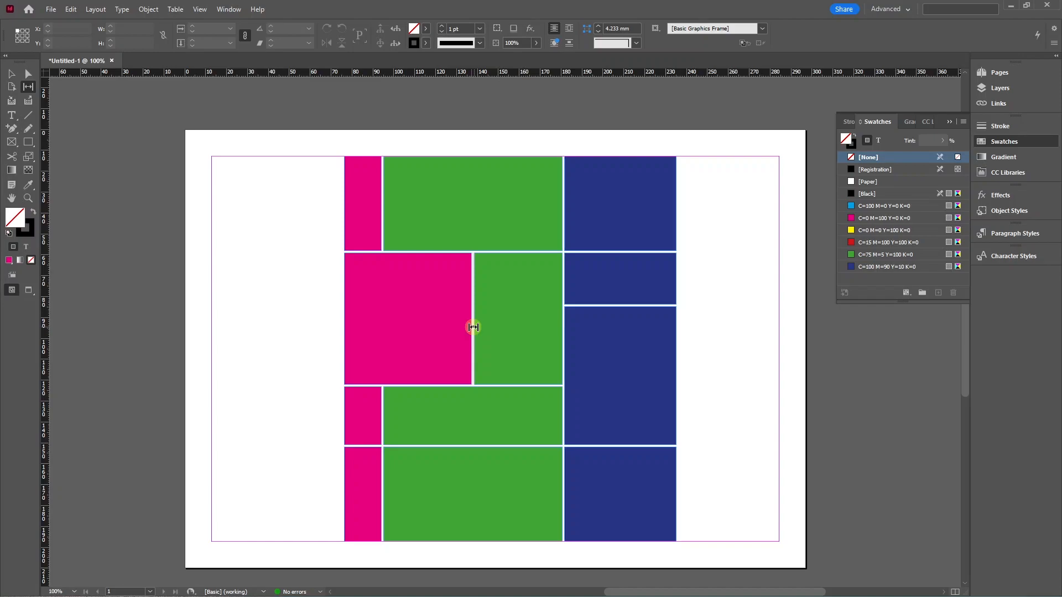
Select all magenta, green and blue rectangles of the grid and delete them
{"action": "key", "text": "v"}
{"action": "left_click_drag", "start_coordinate": [292, 199], "coordinate": [627, 492]}
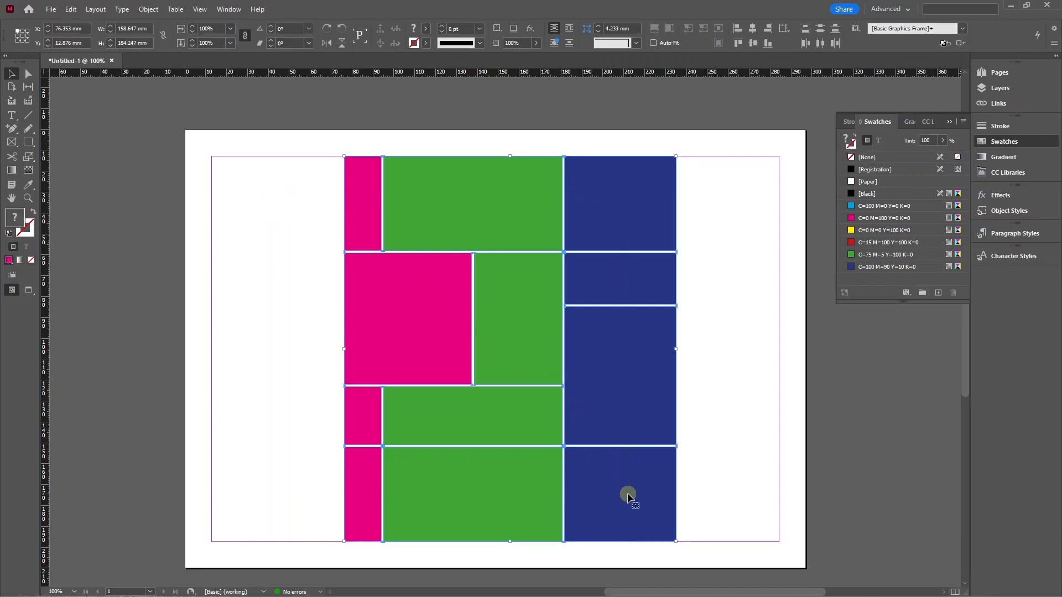
{"action": "key", "text": "Delete"}
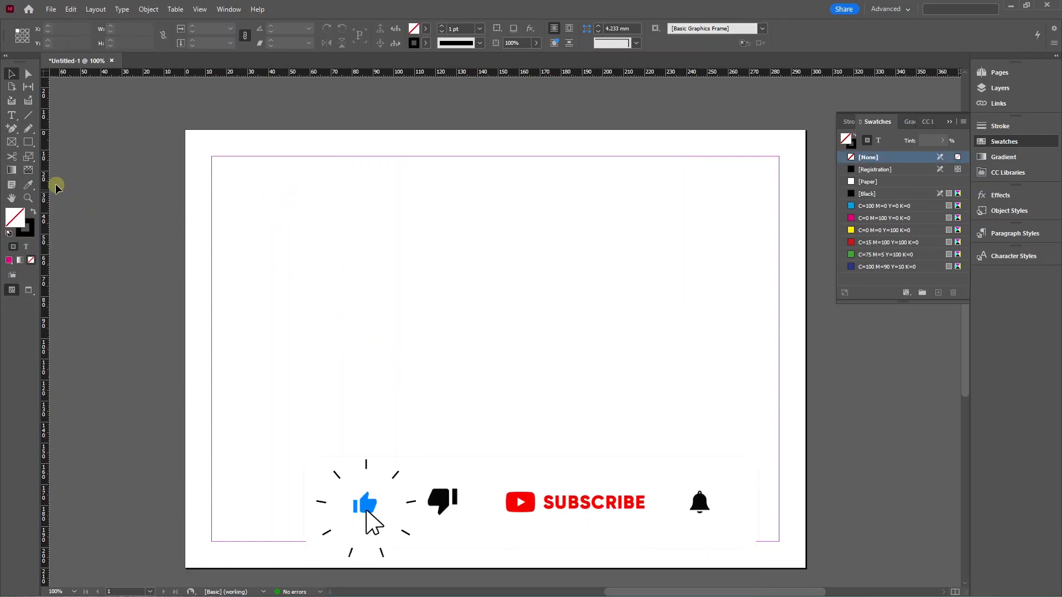
Draw a horizontal line about 187 mm long near the top of the page and set its stroke weight to 3 pt
{"action": "left_click", "coordinate": [28, 115]}
{"action": "left_click_drag", "start_coordinate": [263, 170], "coordinate": [653, 170]}
{"action": "left_click", "coordinate": [1012, 127]}
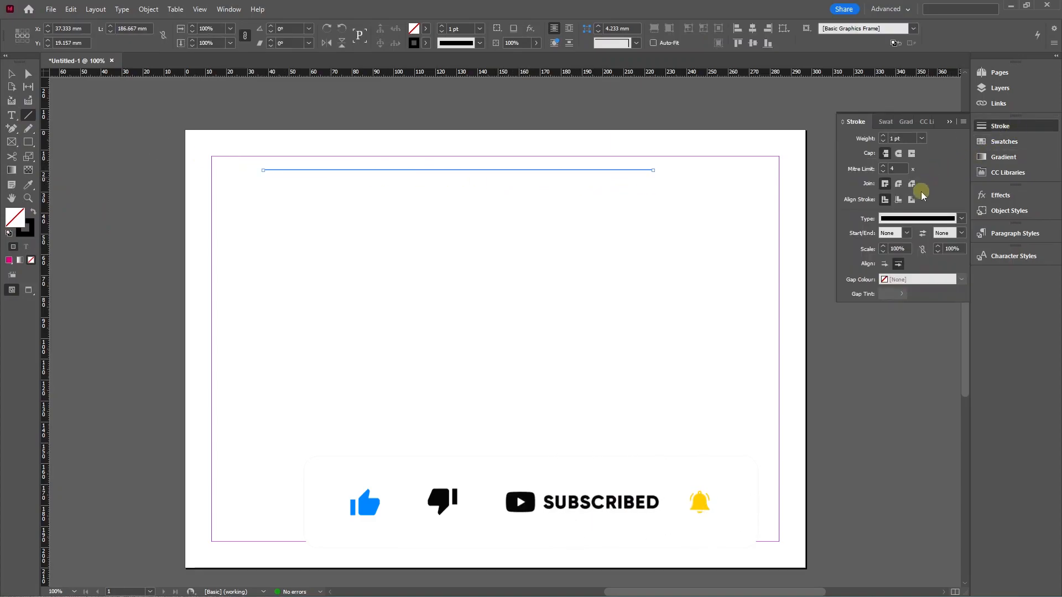
{"action": "left_click", "coordinate": [883, 136]}
{"action": "left_click", "coordinate": [884, 136]}
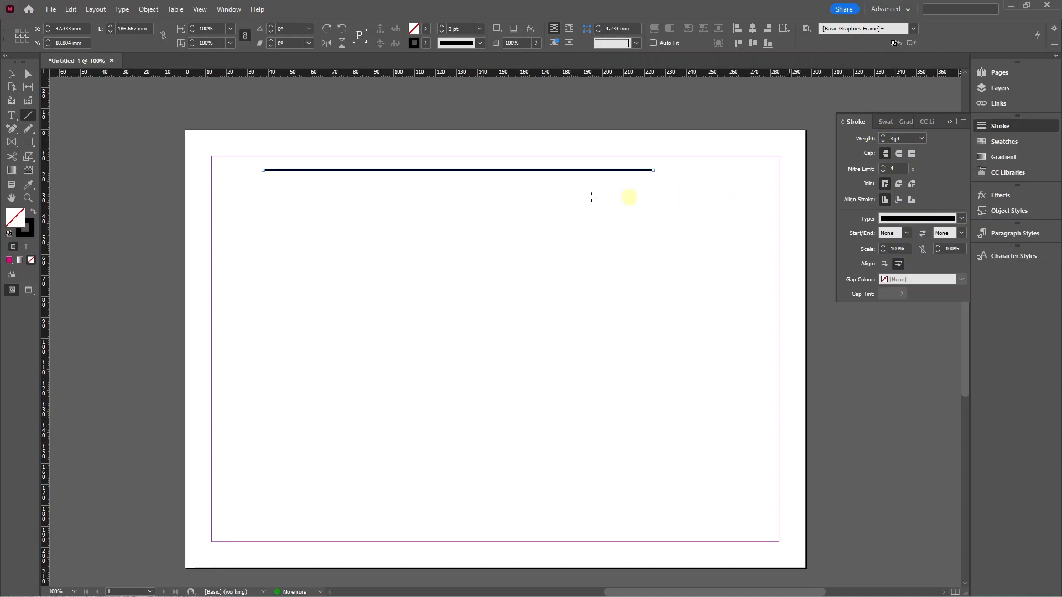
Copy the line diagonally toward the page's lower right as a dense, evenly distributed series of lines spanning about 317 by 173 mm
{"action": "left_click", "coordinate": [11, 72]}
{"action": "left_click_drag", "start_coordinate": [370, 172], "coordinate": [600, 515]}
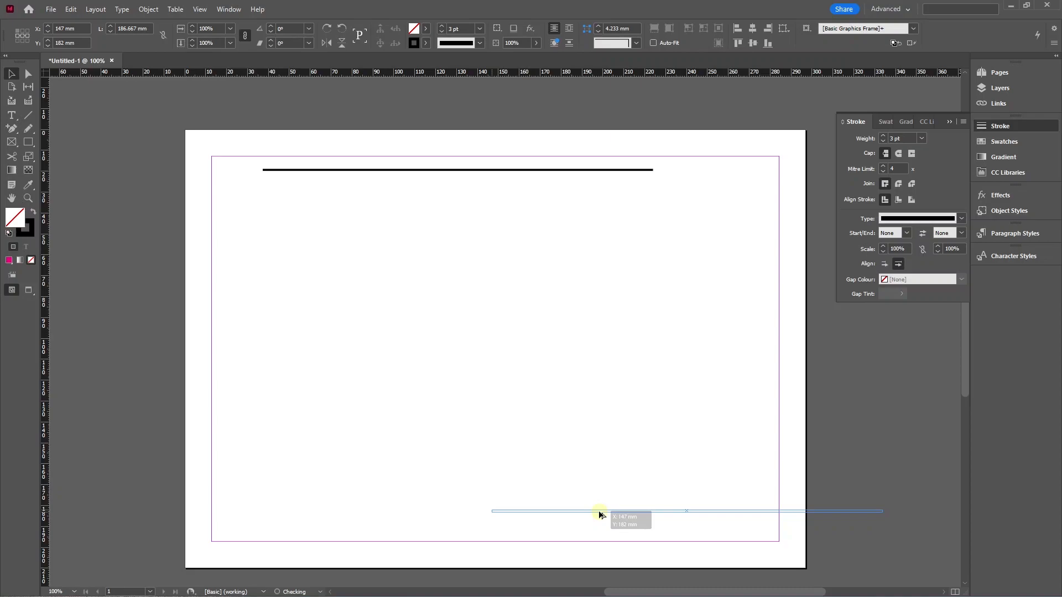
{"action": "key", "text": "Up"}
{"action": "key", "text": "Up"}
{"action": "key", "text": "Up"}
{"action": "key", "text": "Up"}
{"action": "key", "text": "Up"}
{"action": "key", "text": "Up"}
{"action": "left_click_drag", "start_coordinate": [600, 515], "coordinate": [600, 515]}
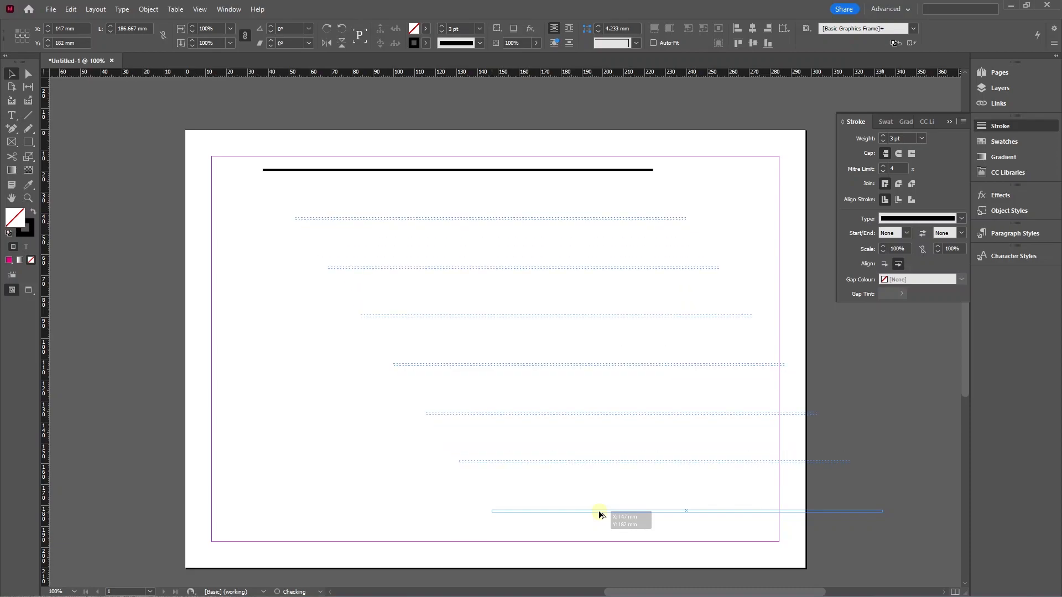
{"action": "key", "text": "Up"}
{"action": "key", "text": "Up"}
{"action": "key", "text": "Up"}
{"action": "key", "text": "Up"}
{"action": "key", "text": "Up"}
{"action": "left_click_drag", "start_coordinate": [600, 515], "coordinate": [600, 516]}
{"action": "key", "text": "Up"}
{"action": "key", "text": "Up"}
{"action": "key", "text": "Up"}
{"action": "key", "text": "Up"}
{"action": "key", "text": "Up"}
{"action": "key", "text": "Up"}
{"action": "key", "text": "Up"}
{"action": "key", "text": "Up"}
{"action": "key", "text": "Up"}
{"action": "key", "text": "Up"}
{"action": "key", "text": "Up"}
{"action": "key", "text": "Up"}
{"action": "key", "text": "Up"}
{"action": "key", "text": "Up"}
{"action": "key", "text": "Up"}
{"action": "key", "text": "Up"}
{"action": "key", "text": "Up"}
{"action": "key", "text": "Up"}
{"action": "key", "text": "Up"}
{"action": "key", "text": "Up"}
{"action": "key", "text": "Up"}
{"action": "key", "text": "Up"}
{"action": "key", "text": "Up"}
{"action": "key", "text": "Up"}
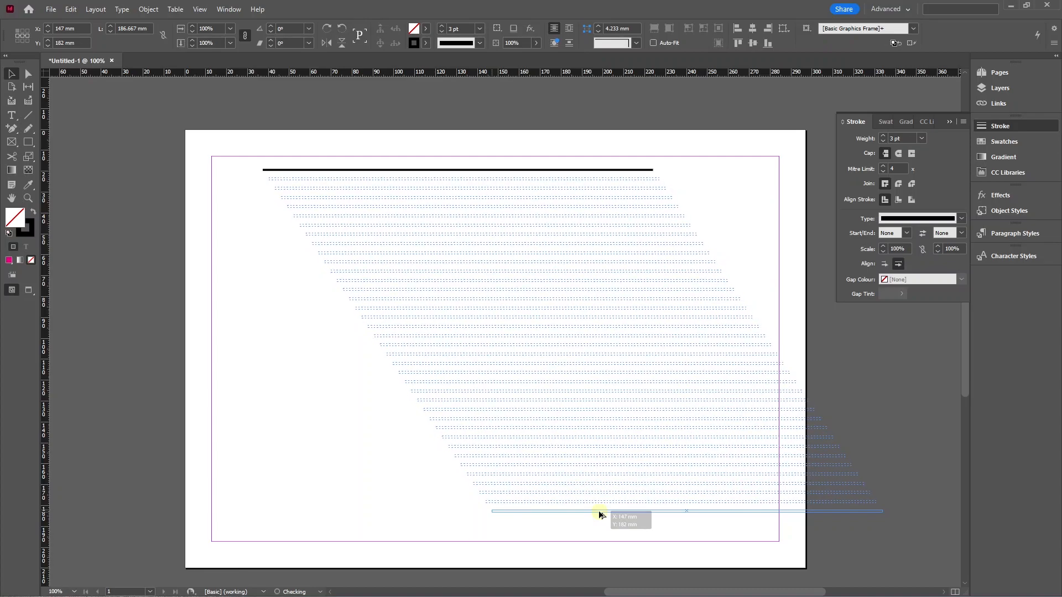
{"action": "left_click_drag", "start_coordinate": [600, 516], "coordinate": [643, 534]}
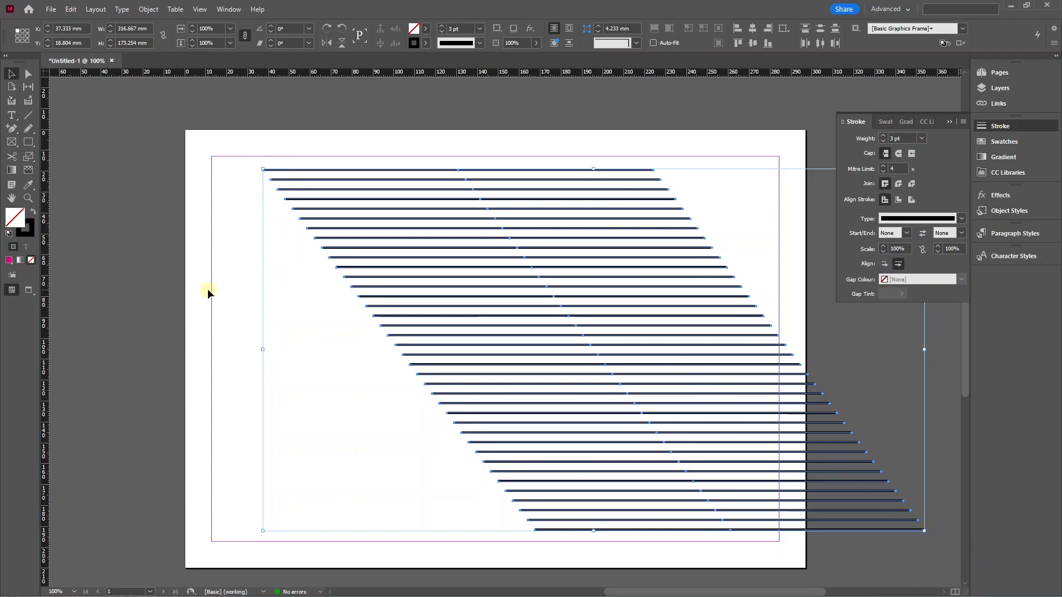
Delete the lines and draw a rectangle about 54 by 39 mm near the page's upper-left margin corner, filled black without a stroke
{"action": "key", "text": "Delete"}
{"action": "left_click", "coordinate": [32, 143]}
{"action": "left_click_drag", "start_coordinate": [229, 160], "coordinate": [344, 242]}
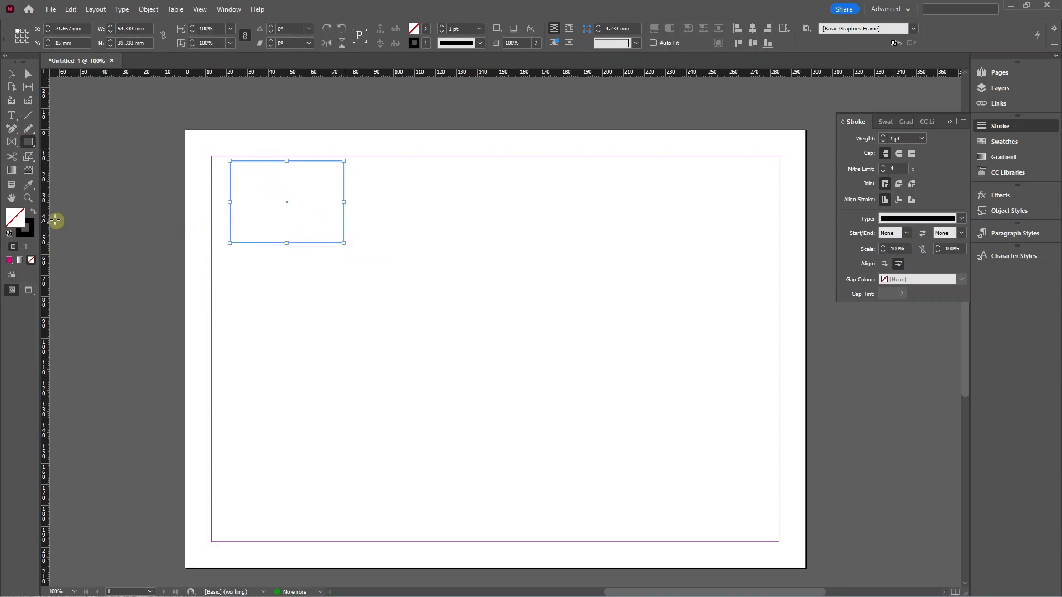
{"action": "left_click", "coordinate": [33, 211]}
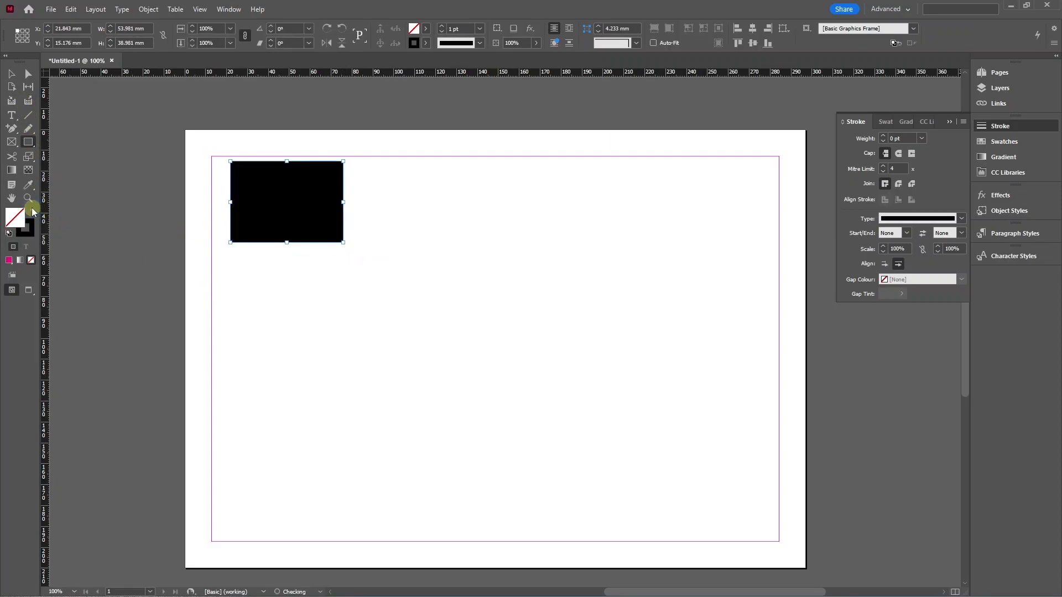
Start copying the black rectangle diagonally to the page's lower-right corner, with eleven evenly spaced copies in between
{"action": "left_click", "coordinate": [12, 74]}
{"action": "left_click_drag", "start_coordinate": [289, 220], "coordinate": [721, 516]}
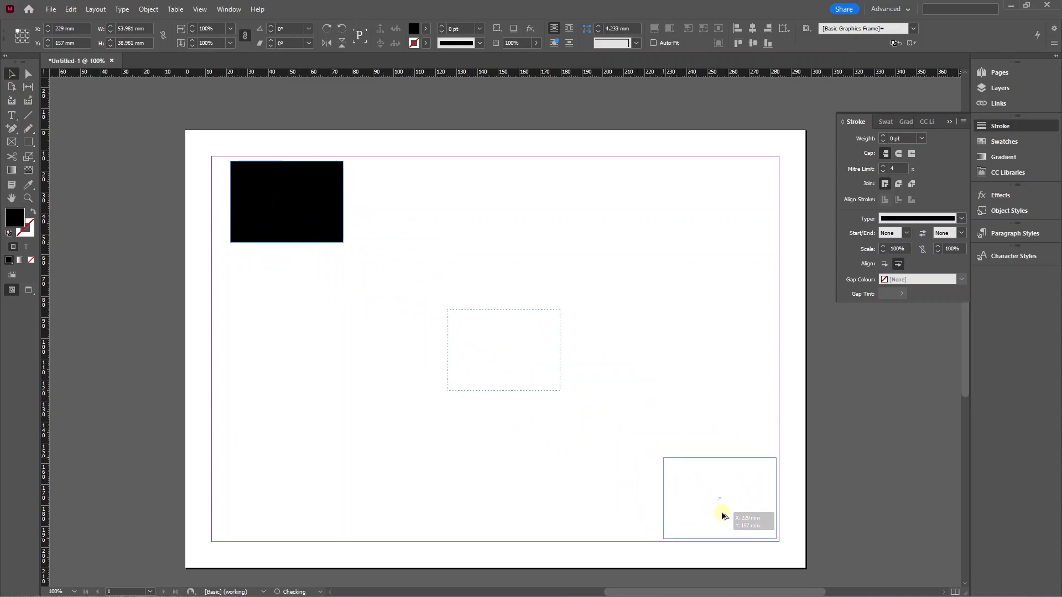
{"action": "key", "text": "Right"}
{"action": "key", "text": "Right"}
{"action": "key", "text": "Right"}
{"action": "key", "text": "Right"}
{"action": "key", "text": "Right"}
{"action": "key", "text": "Right"}
{"action": "key", "text": "Right"}
{"action": "key", "text": "Right"}
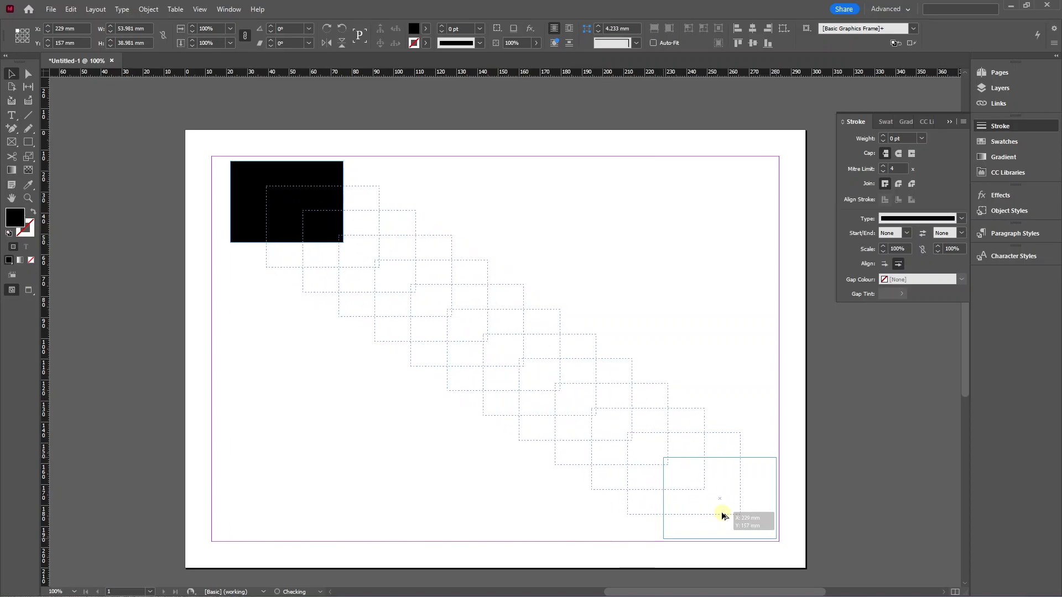
Add one more intermediate copy and turn the diagonal series into a grid of fourteen rows and four columns, about 266 by 181 mm
{"action": "mouse_move", "coordinate": [722, 515]}
{"action": "left_mouse_down"}
{"action": "mouse_move", "coordinate": [690, 379]}
{"action": "mouse_move", "coordinate": [420, 483]}
{"action": "mouse_move", "coordinate": [733, 493]}
{"action": "mouse_move", "coordinate": [734, 516]}
{"action": "left_mouse_up"}
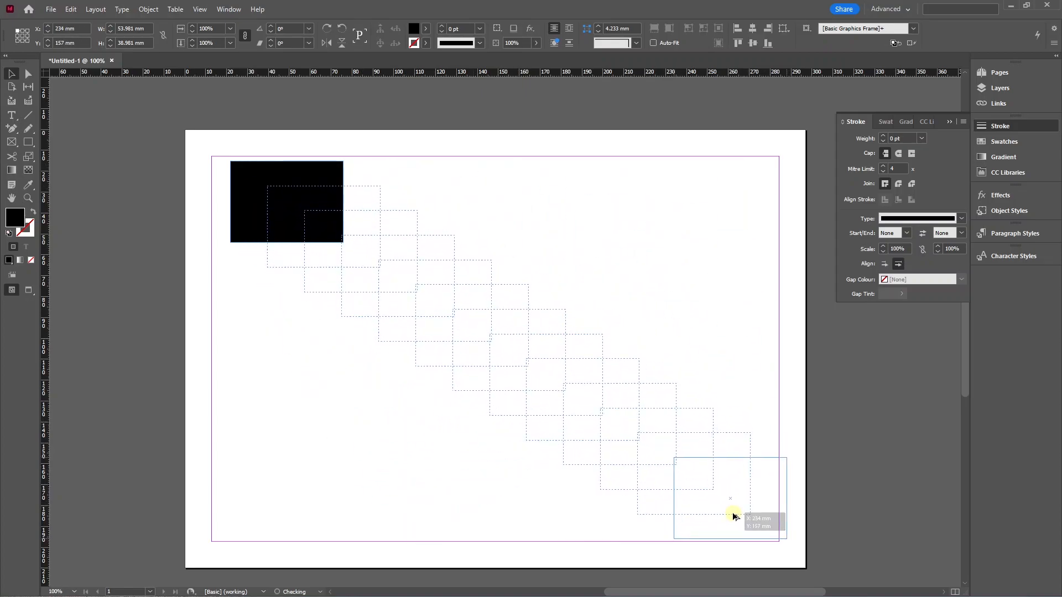
{"action": "key", "text": "Right"}
{"action": "key", "text": "Right"}
{"action": "key", "text": "Left"}
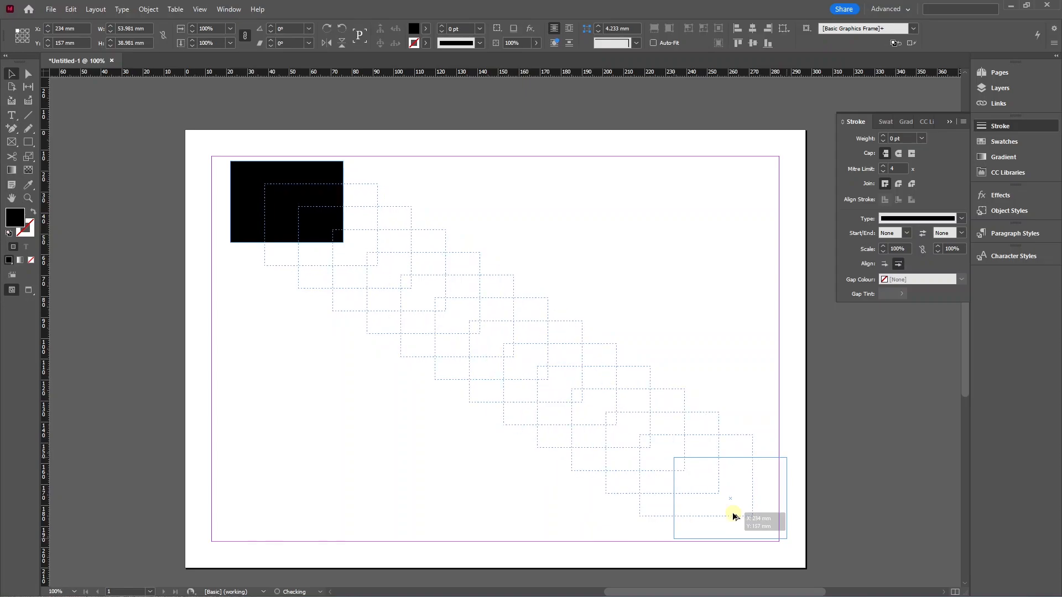
{"action": "key", "text": "Up"}
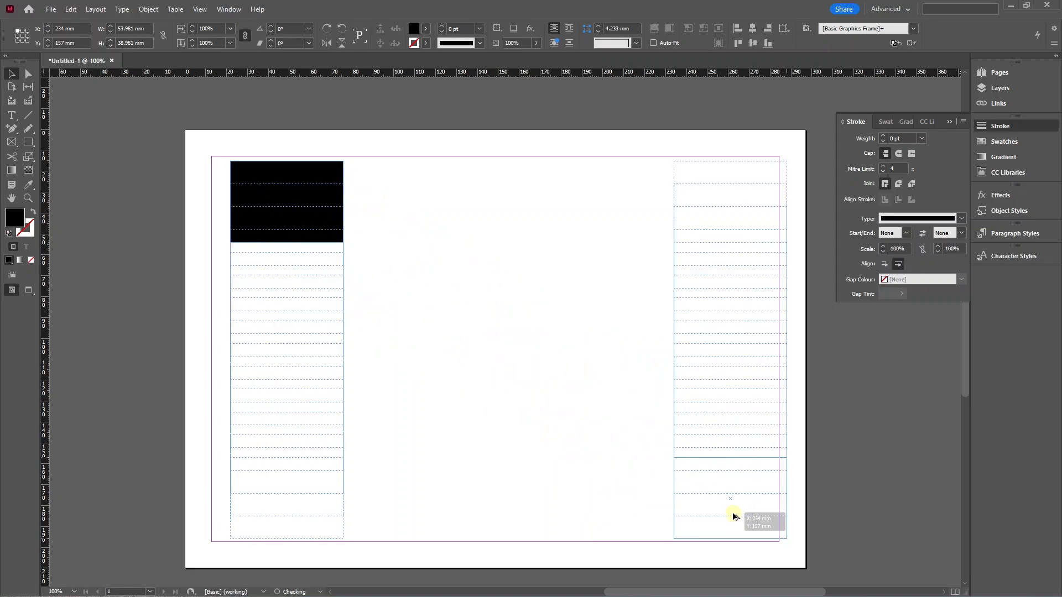
{"action": "key", "text": "Right"}
{"action": "key", "text": "Right"}
{"action": "key", "text": "Right"}
{"action": "key", "text": "Left"}
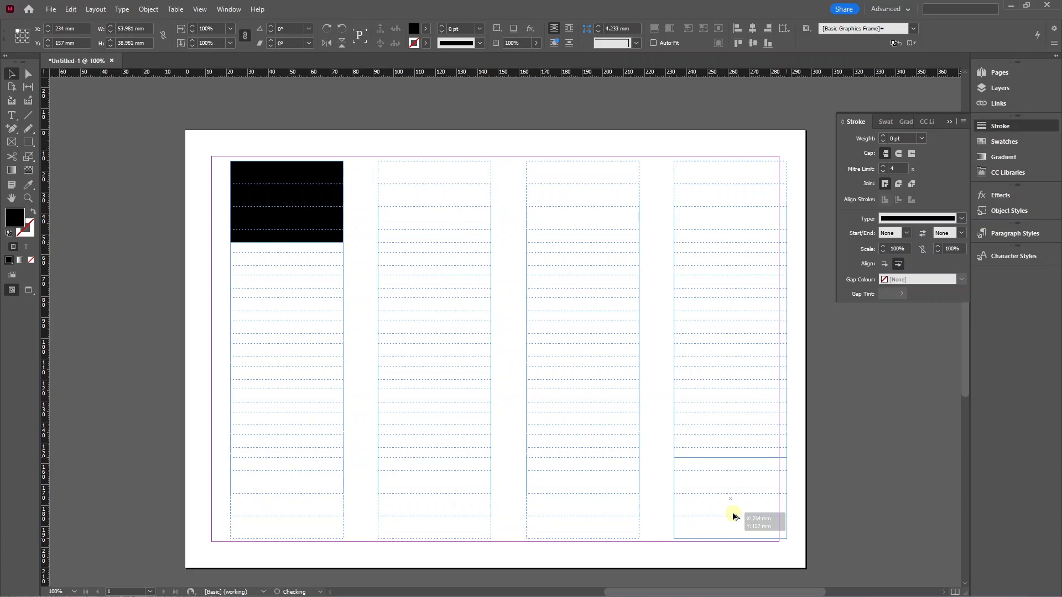
{"action": "left_click_drag", "start_coordinate": [733, 516], "coordinate": [733, 514]}
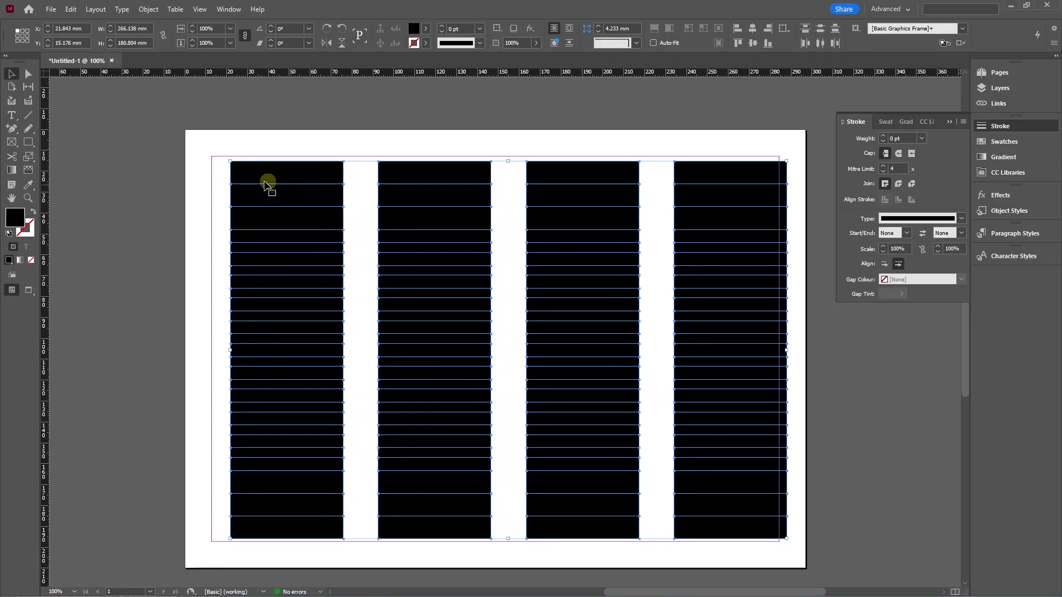
Remove the rectangle grid and distribute five black rectangles diagonally down the page, spanning about 247 by 175 mm
{"action": "left_click", "coordinate": [59, 102]}
{"action": "left_click_drag", "start_coordinate": [261, 169], "coordinate": [319, 128]}
{"action": "left_click_drag", "start_coordinate": [256, 195], "coordinate": [312, 123]}
{"action": "left_click_drag", "start_coordinate": [270, 222], "coordinate": [311, 167]}
{"action": "left_click_drag", "start_coordinate": [286, 244], "coordinate": [704, 508]}
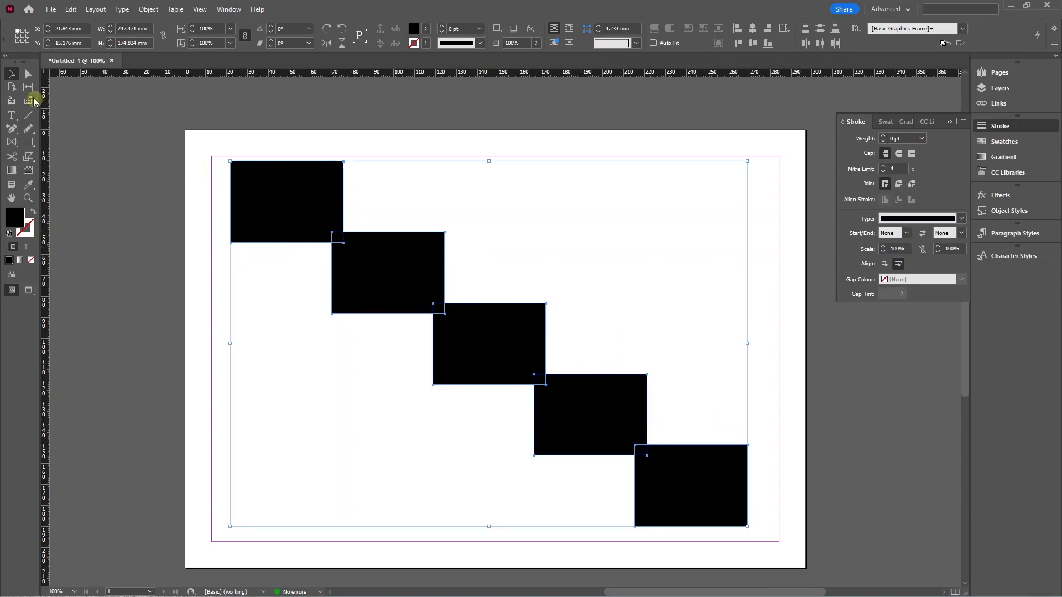
Delete the diagonal rectangles and draw a 1 pt horizontal line about 118 mm long near the top of the page
{"action": "key", "text": "Delete"}
{"action": "left_click", "coordinate": [28, 115]}
{"action": "left_click_drag", "start_coordinate": [303, 169], "coordinate": [551, 169]}
{"action": "left_click", "coordinate": [9, 74]}
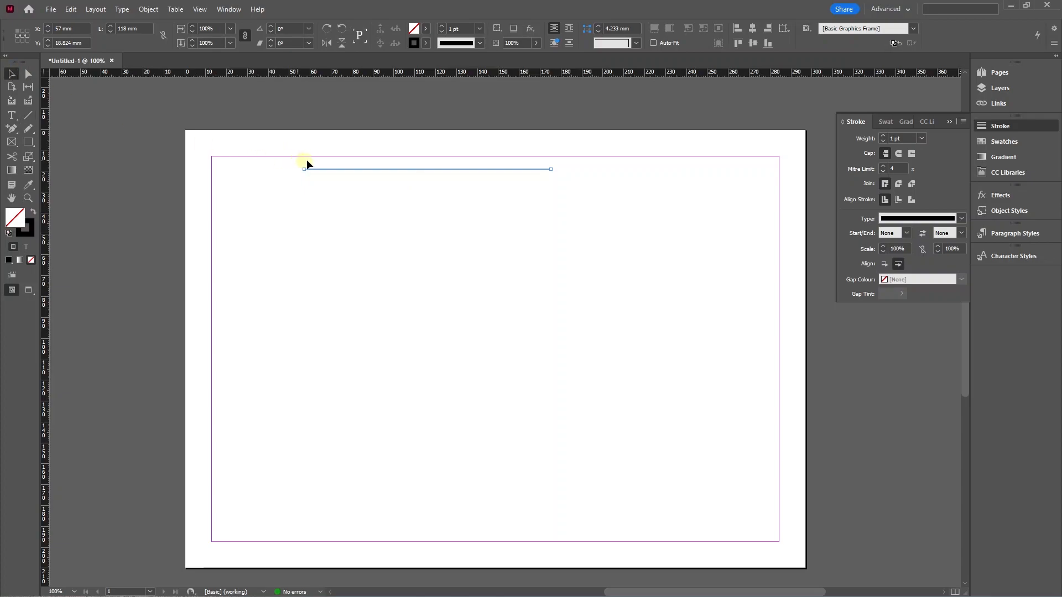
Copy the line toward the lower right as an evenly spaced grid of ten rows and two columns, about 284 by 160 mm
{"action": "left_click_drag", "start_coordinate": [330, 168], "coordinate": [677, 505]}
{"action": "key", "text": "Up"}
{"action": "key", "text": "Up"}
{"action": "key", "text": "Up"}
{"action": "key", "text": "Up"}
{"action": "key", "text": "Up"}
{"action": "key", "text": "Up"}
{"action": "key", "text": "Up"}
{"action": "key", "text": "Up"}
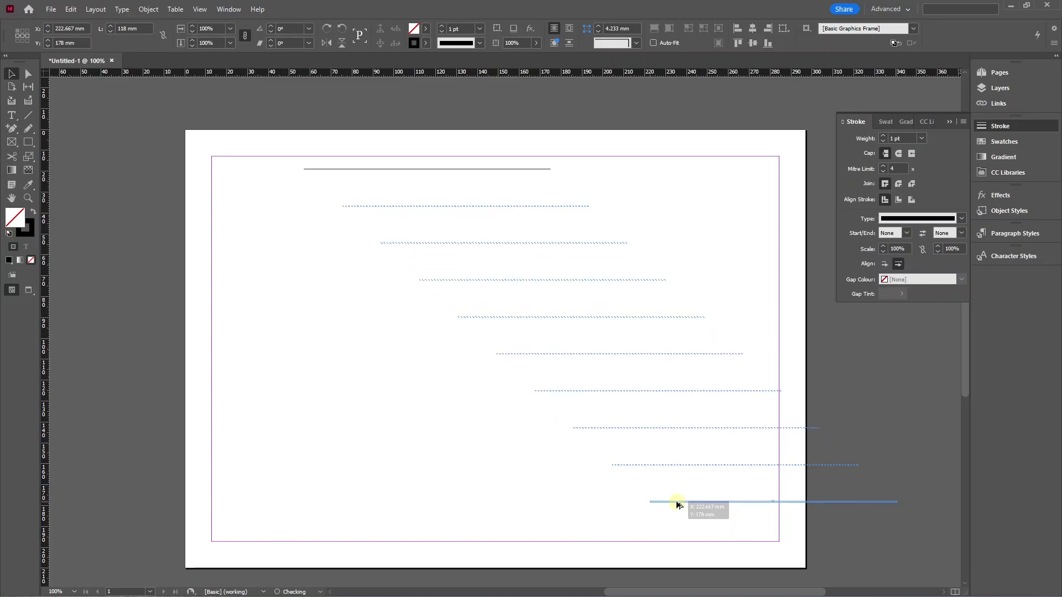
{"action": "key", "text": "Right"}
{"action": "left_click_drag", "start_coordinate": [676, 505], "coordinate": [677, 504]}
{"action": "key", "text": "Right"}
{"action": "key", "text": "Left"}
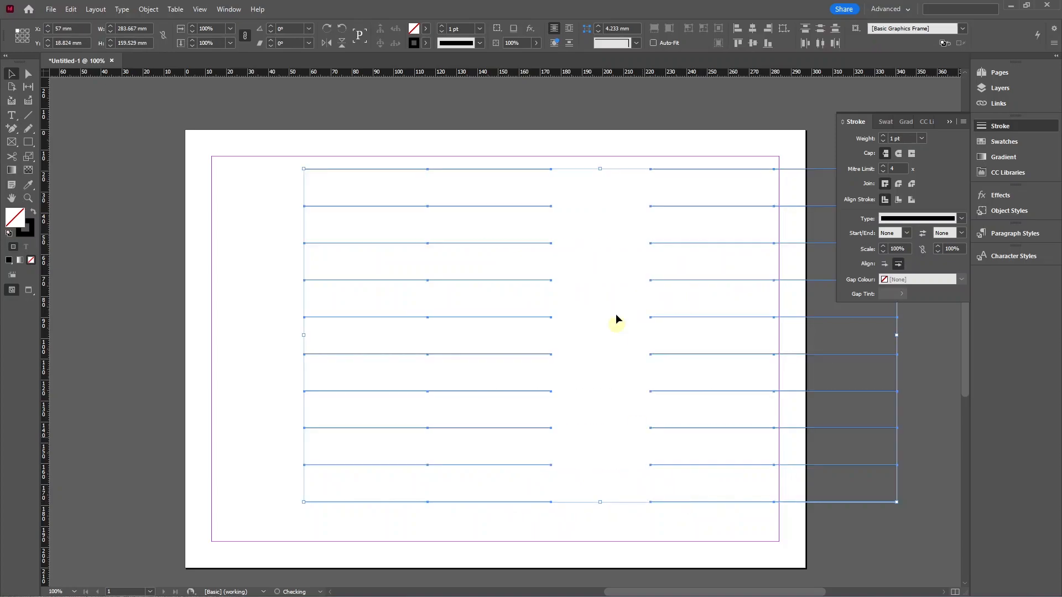
Deselect the line grid, select all of its lines together and delete them from the page
{"action": "left_click", "coordinate": [572, 419]}
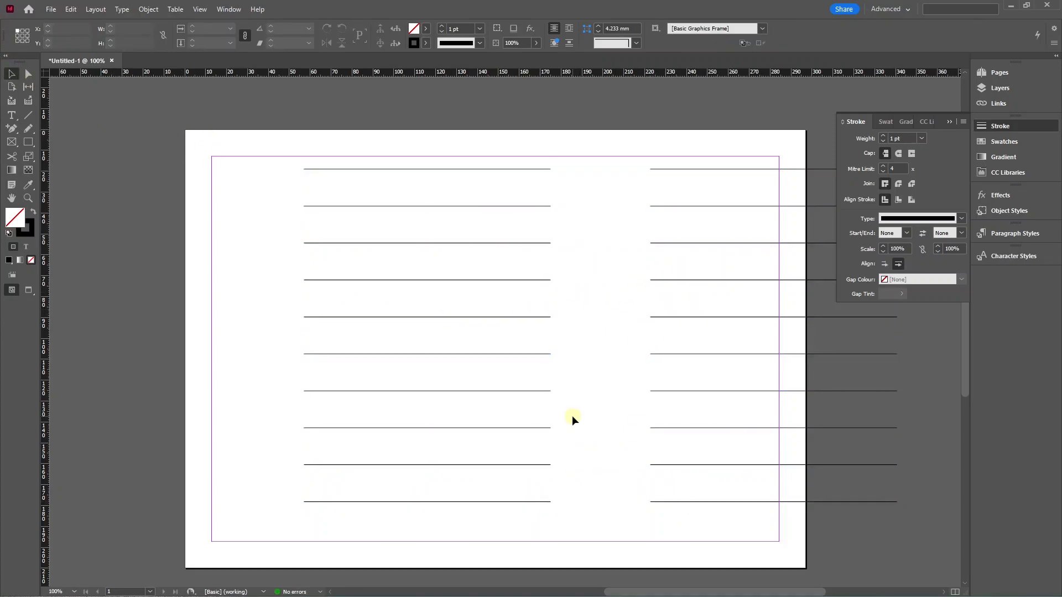
{"action": "left_click_drag", "start_coordinate": [492, 244], "coordinate": [754, 516]}
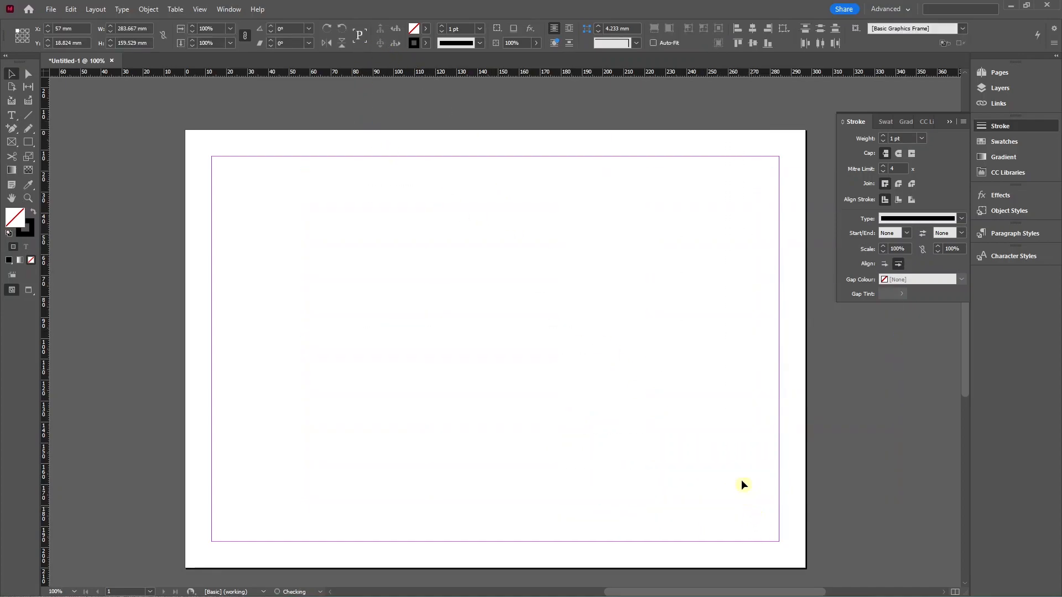
{"action": "left_click", "coordinate": [618, 231]}
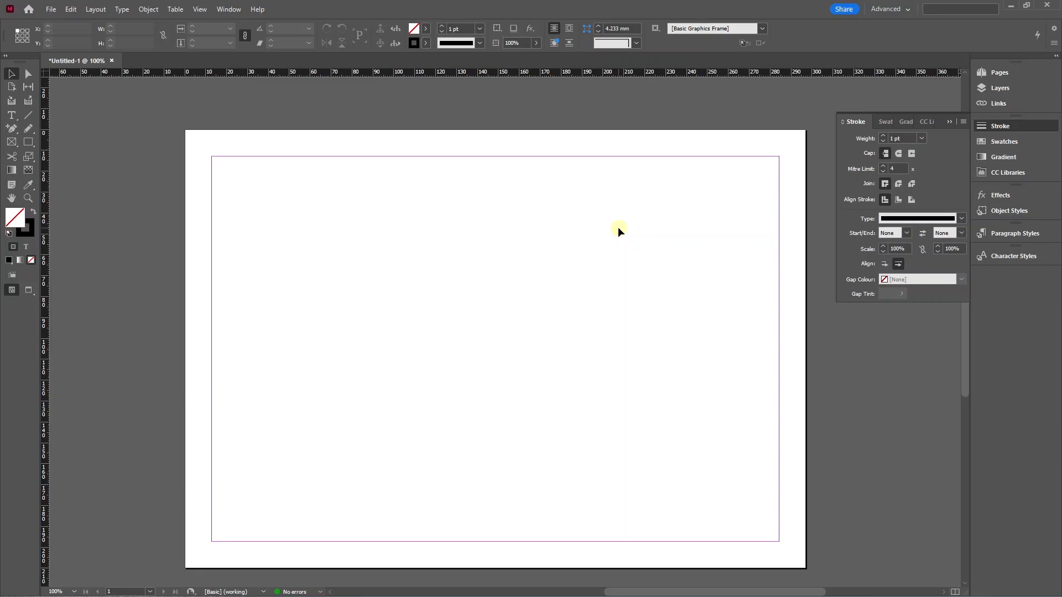
Load the four motorcycle JPGs from the Class 13 folder and place them individually across the page, the last about 91 by 61 mm
{"action": "key", "text": "alt+Tab"}
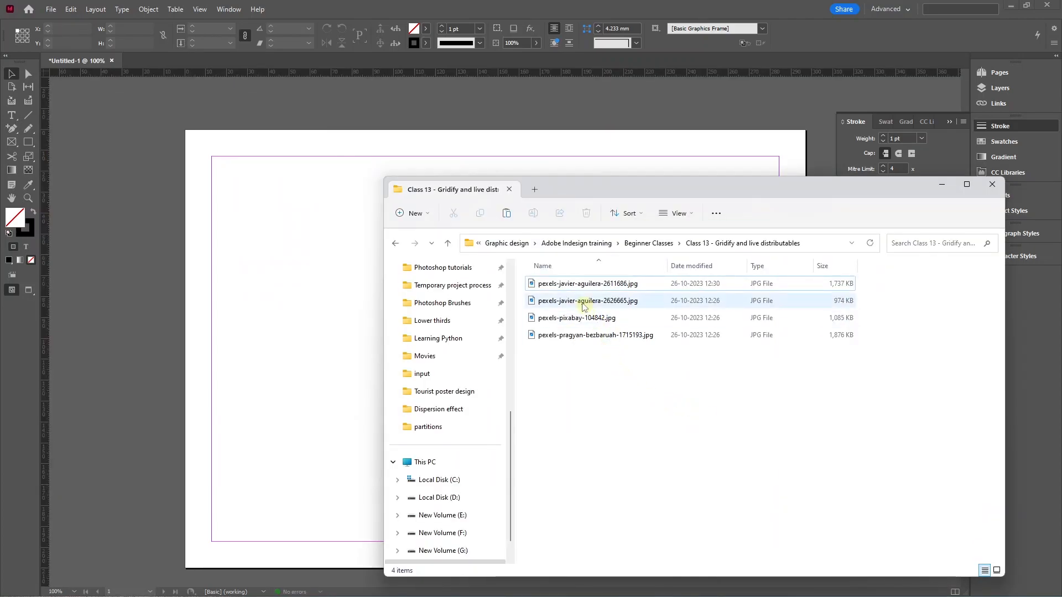
{"action": "left_click_drag", "start_coordinate": [619, 382], "coordinate": [254, 217]}
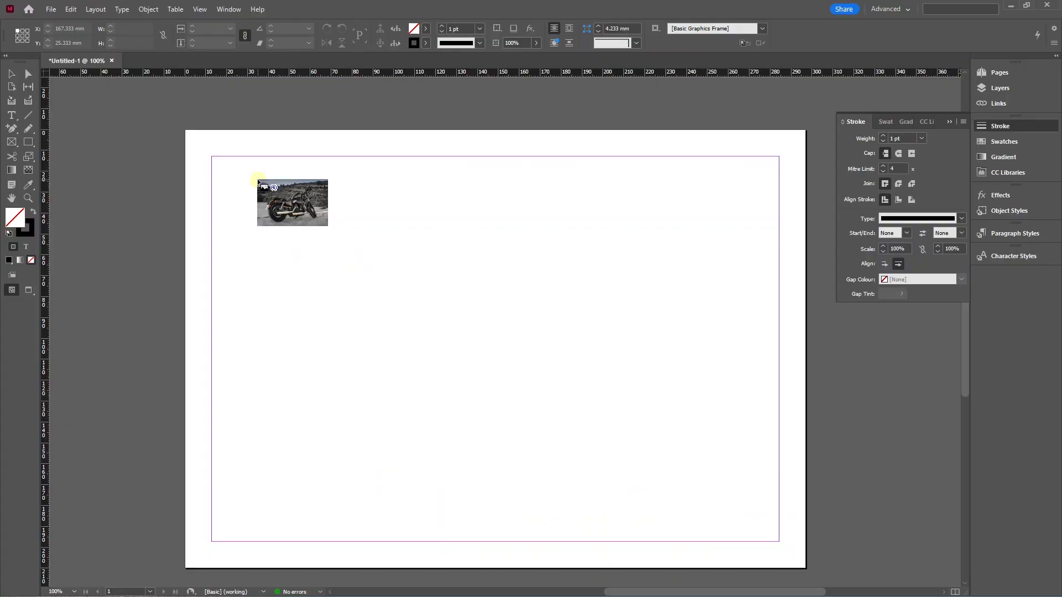
{"action": "left_click_drag", "start_coordinate": [219, 164], "coordinate": [390, 278]}
{"action": "left_click_drag", "start_coordinate": [475, 175], "coordinate": [709, 331]}
{"action": "left_click_drag", "start_coordinate": [325, 317], "coordinate": [468, 397]}
{"action": "left_click_drag", "start_coordinate": [596, 407], "coordinate": [788, 532]}
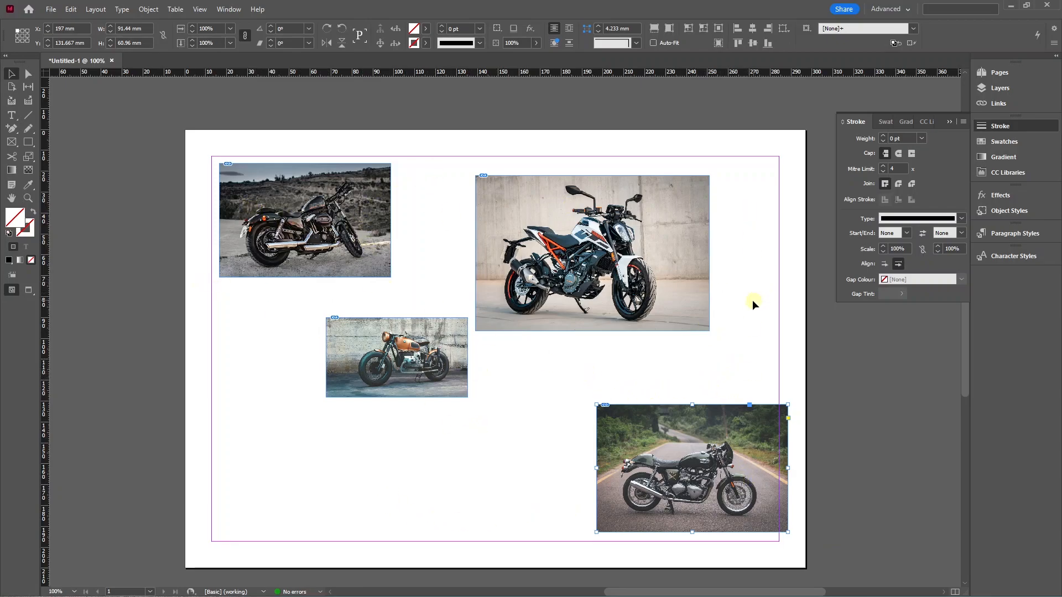
Undo the four individual photo placements
{"action": "key", "text": "ctrl+z"}
{"action": "key", "text": "ctrl+z"}
{"action": "key", "text": "ctrl+z"}
{"action": "key", "text": "ctrl+z"}
Reload the four motorcycle photos and place them as a two-by-two grid from the upper-left margin corner, about 272 by 179 mm
{"action": "key", "text": "alt+Tab"}
{"action": "left_click_drag", "start_coordinate": [584, 318], "coordinate": [303, 264]}
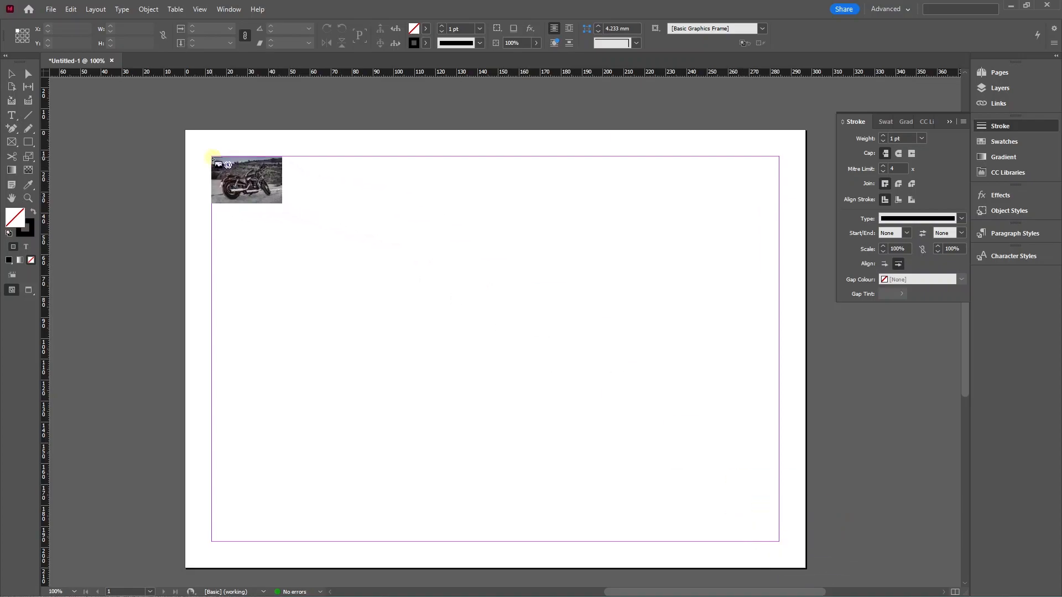
{"action": "left_click_drag", "start_coordinate": [212, 157], "coordinate": [781, 531]}
{"action": "key", "text": "Right"}
{"action": "key", "text": "Up"}
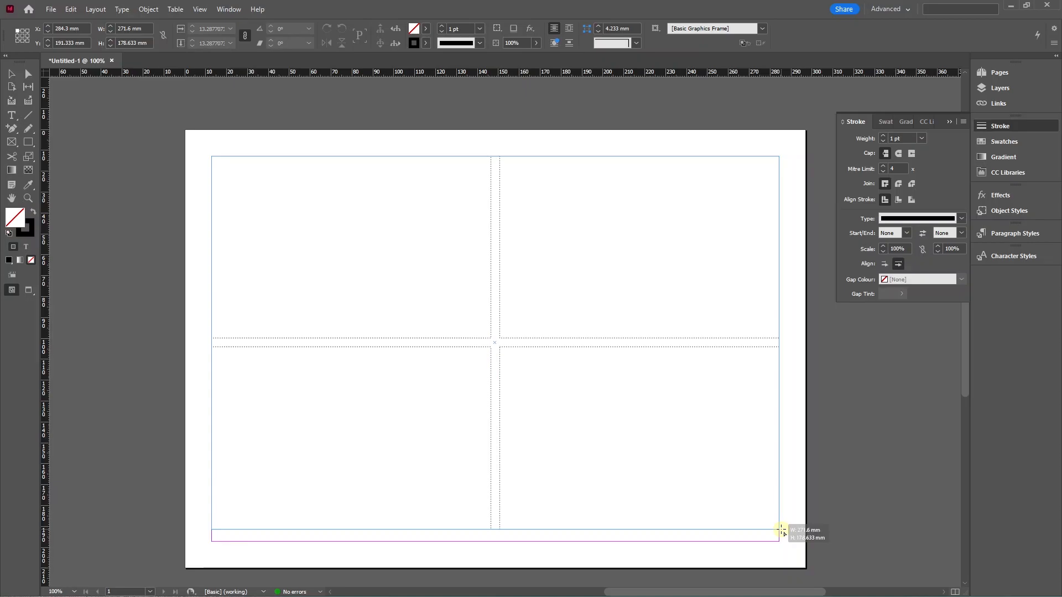
{"action": "left_click_drag", "start_coordinate": [781, 531], "coordinate": [782, 531]}
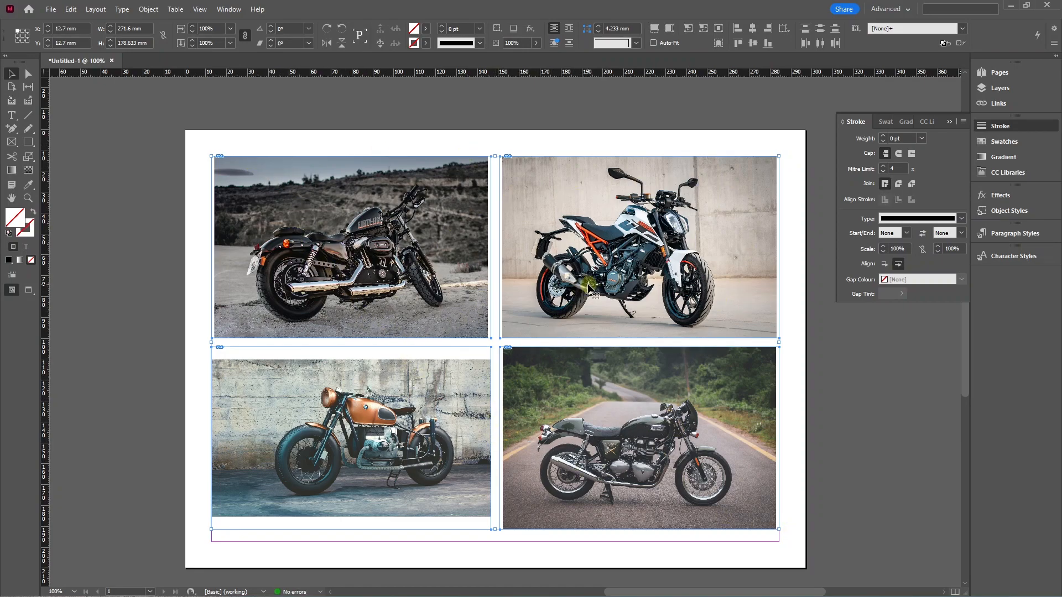
Try the fitting options on the four selected photos, fit their frames to the content and undo that fitting
{"action": "right_click", "coordinate": [409, 254]}
{"action": "mouse_move", "coordinate": [486, 407]}
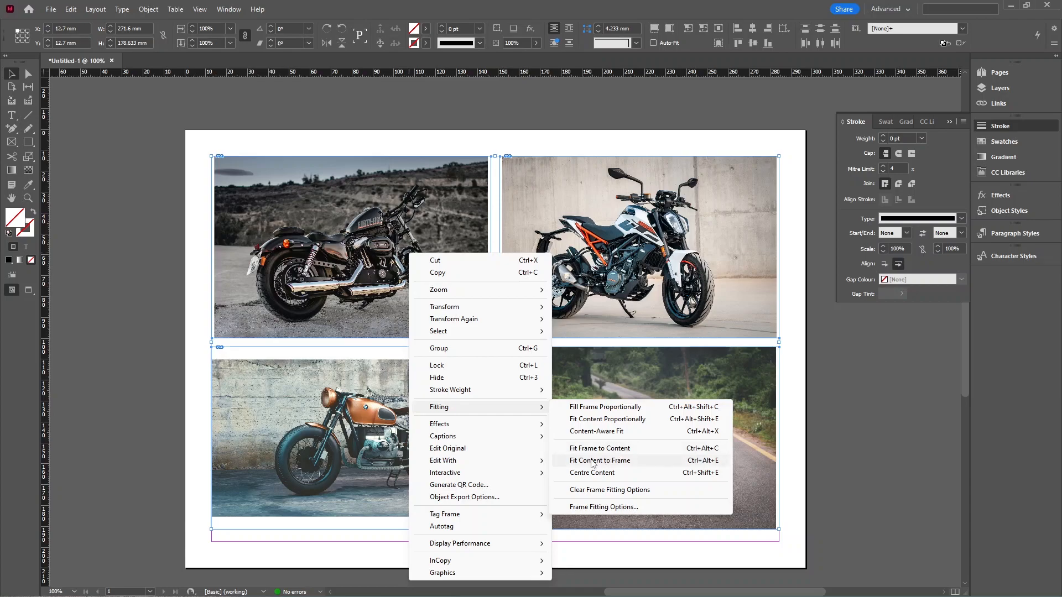
{"action": "left_click", "coordinate": [641, 463]}
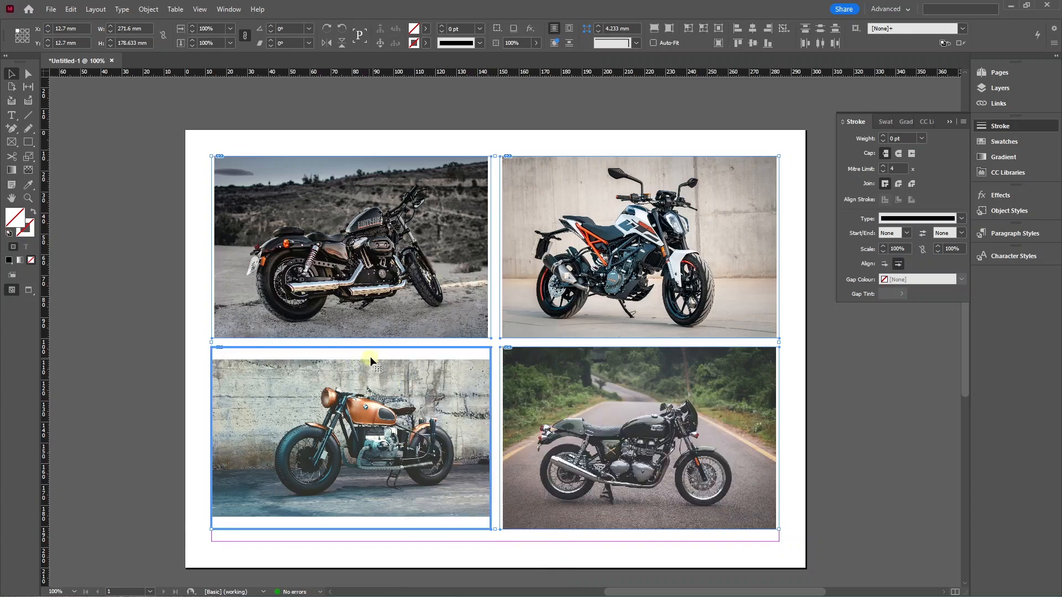
{"action": "key", "text": "ctrl+alt+c"}
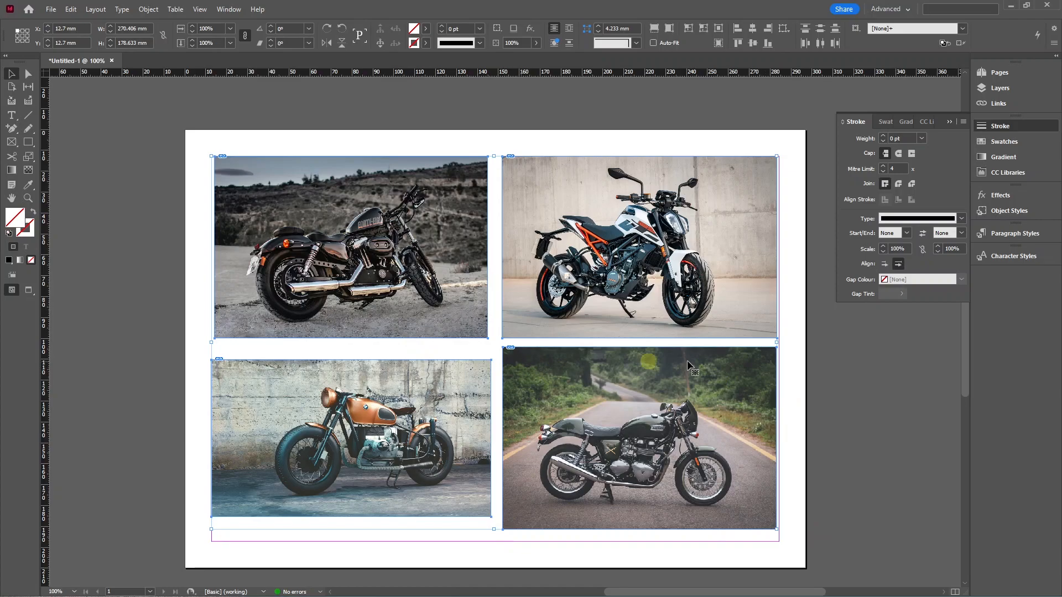
{"action": "key", "text": "ctrl+z"}
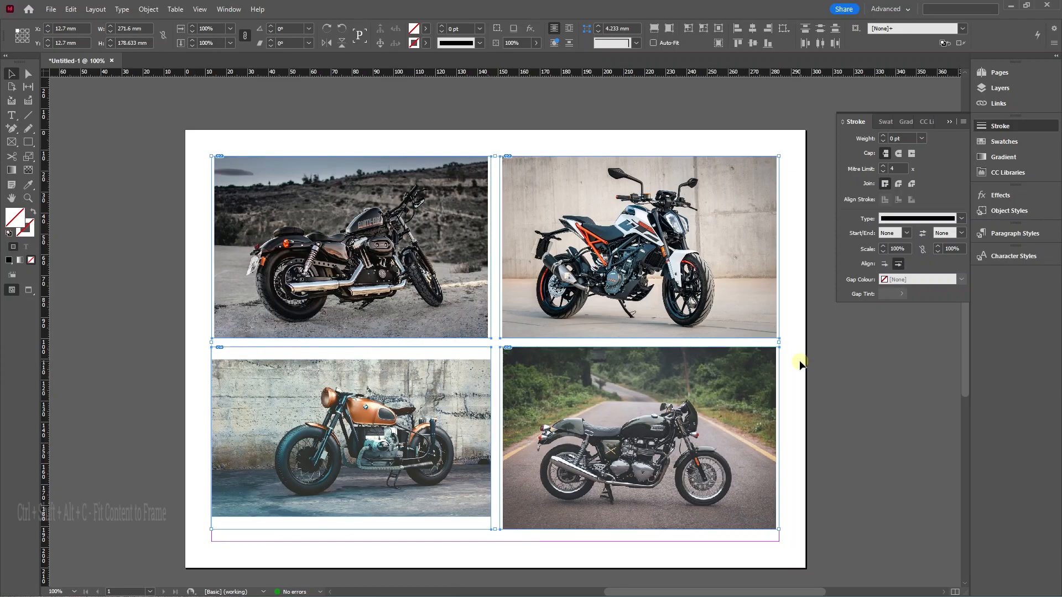
Fill the four frames proportionally with their photos, deselect them, and delete the whole photo grid from the page
{"action": "key", "text": "ctrl+shift+alt+c"}
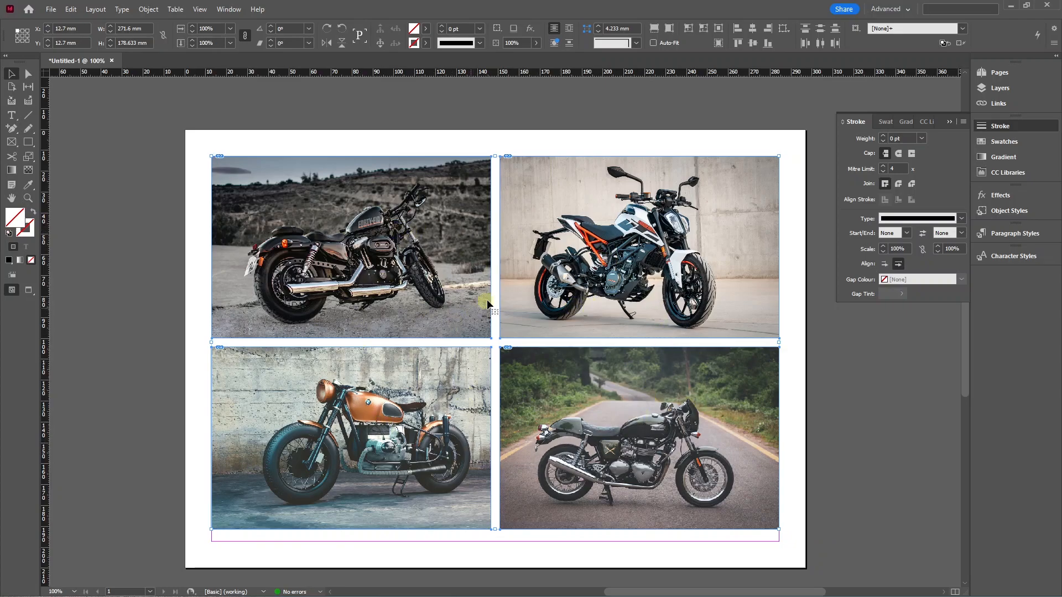
{"action": "left_click", "coordinate": [110, 138]}
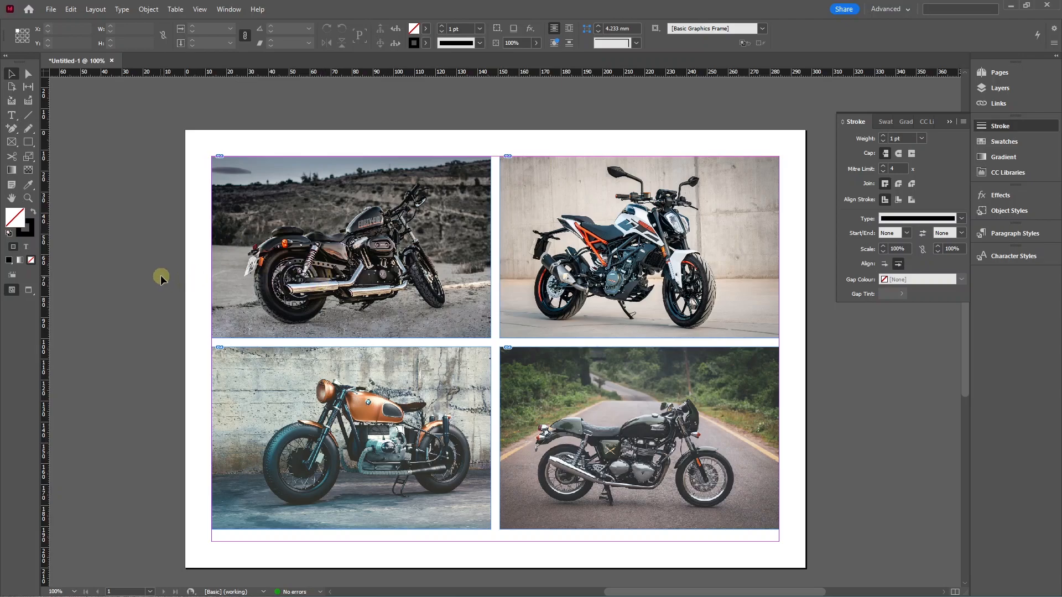
{"action": "left_click_drag", "start_coordinate": [101, 244], "coordinate": [605, 426]}
{"action": "key", "text": "Delete"}
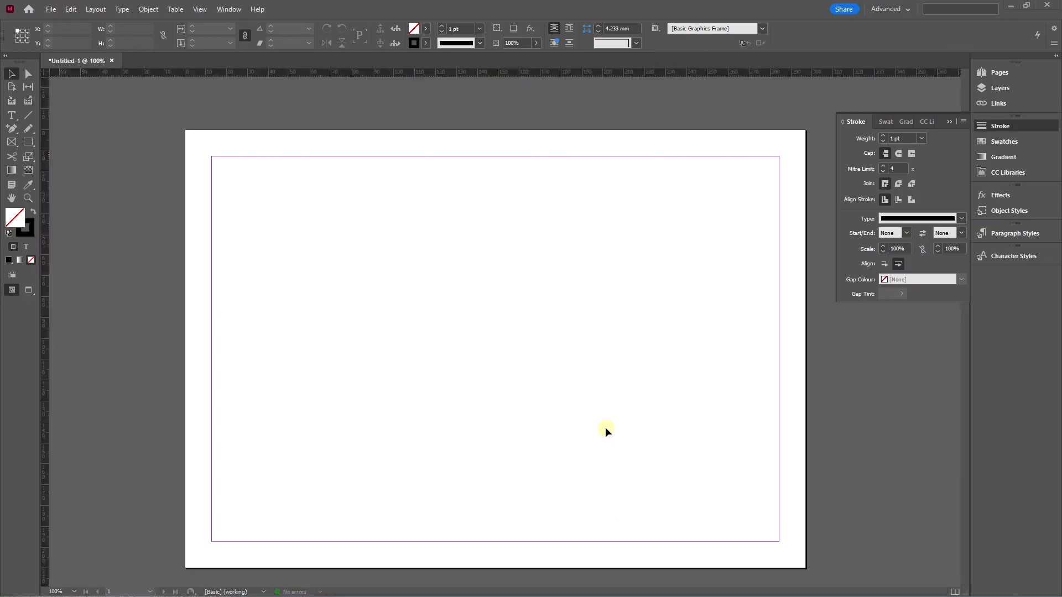
Load the four motorcycle photos again, cycle to the orange motorcycle and place it first at the upper-left margin corner
{"action": "key", "text": "alt+Tab"}
{"action": "left_click_drag", "start_coordinate": [586, 302], "coordinate": [256, 249]}
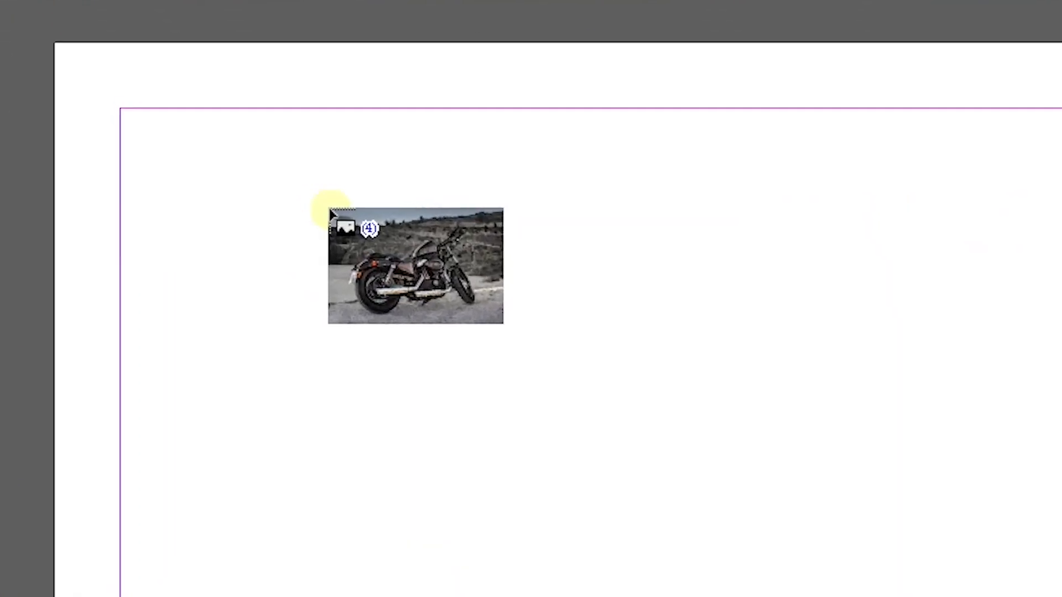
{"action": "key", "text": "Right"}
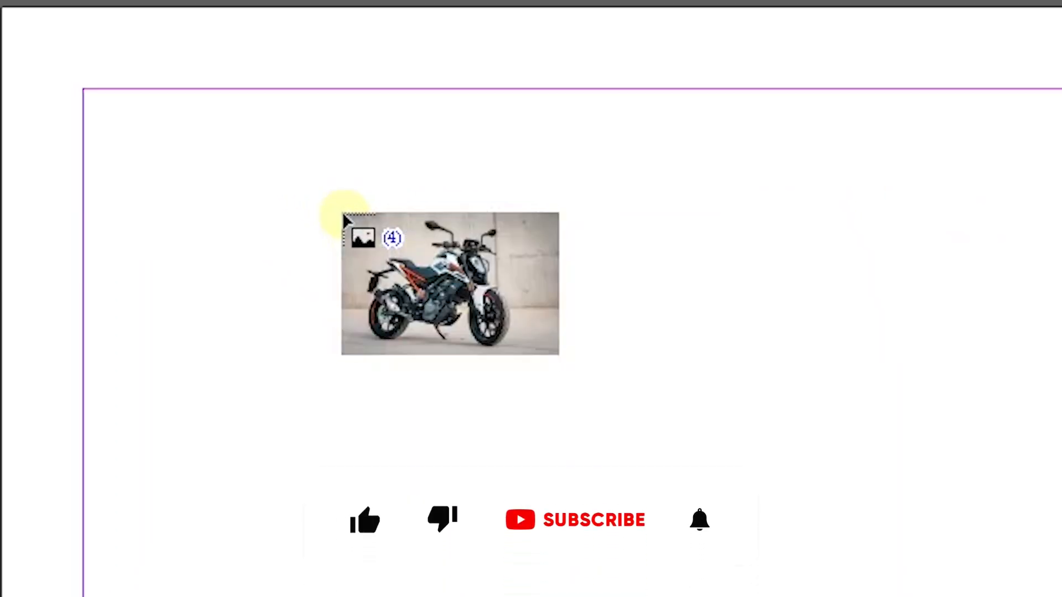
{"action": "key", "text": "Right"}
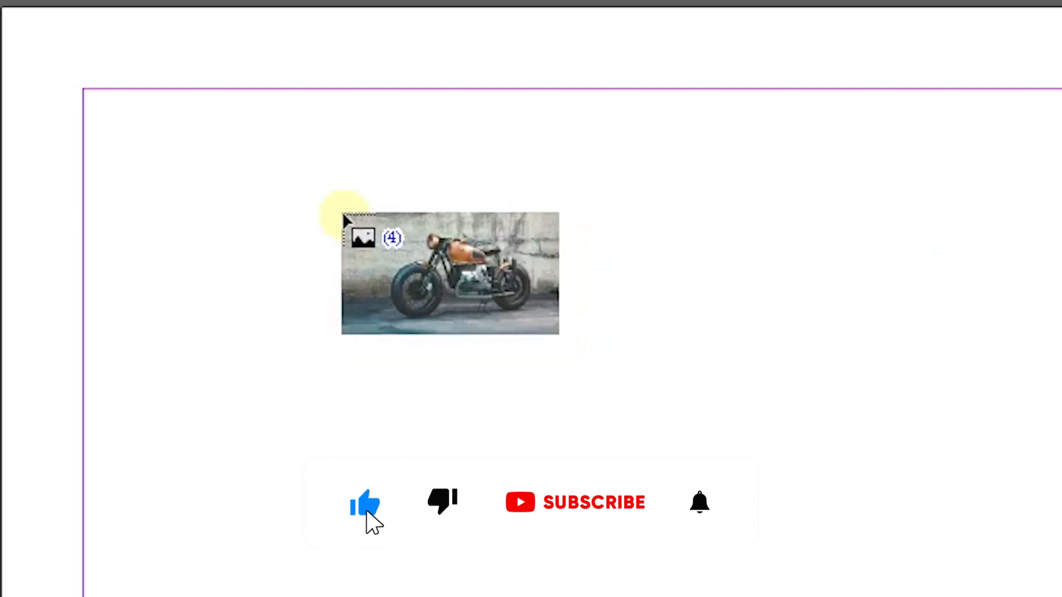
{"action": "left_click_drag", "start_coordinate": [90, 94], "coordinate": [701, 477]}
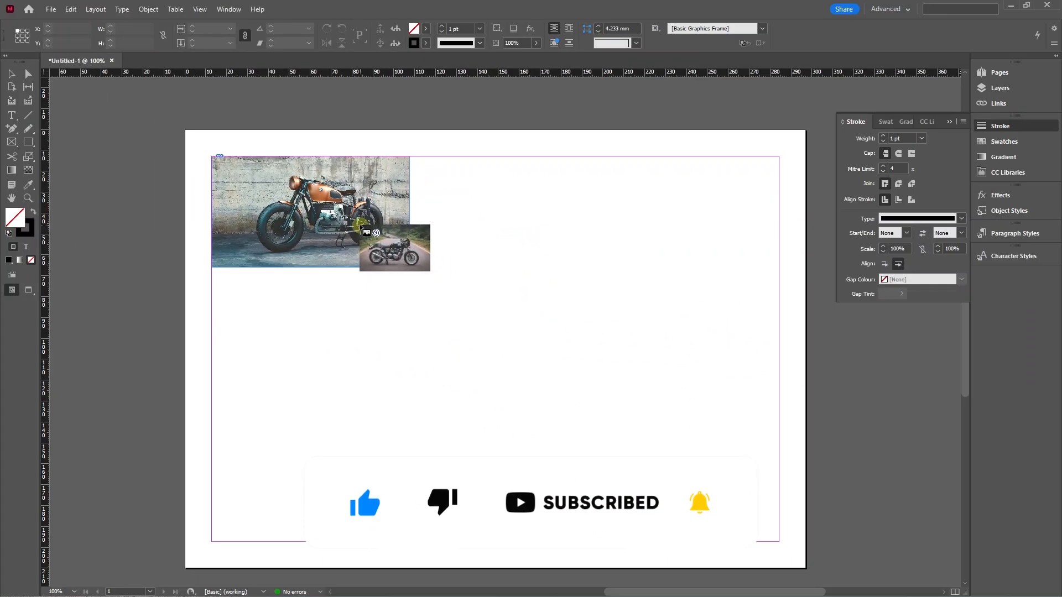
Cycle to another loaded photo and place the remaining three individually in the upper-right, lower-left and lower-right areas of the page
{"action": "key", "text": "Right"}
{"action": "left_click_drag", "start_coordinate": [459, 157], "coordinate": [672, 244]}
{"action": "left_click_drag", "start_coordinate": [221, 302], "coordinate": [487, 480]}
{"action": "left_click_drag", "start_coordinate": [551, 322], "coordinate": [776, 471]}
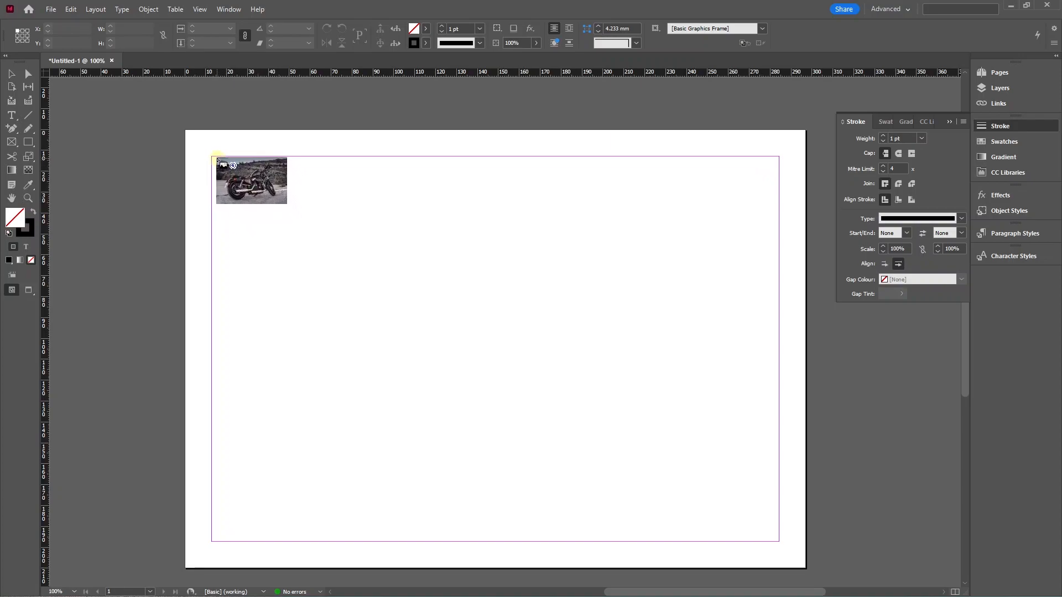
Lay out the four loaded photos as a two-by-two grid between the margins, about 272 by 179 mm, and narrow the gap between rows
{"action": "left_click_drag", "start_coordinate": [211, 157], "coordinate": [780, 532]}
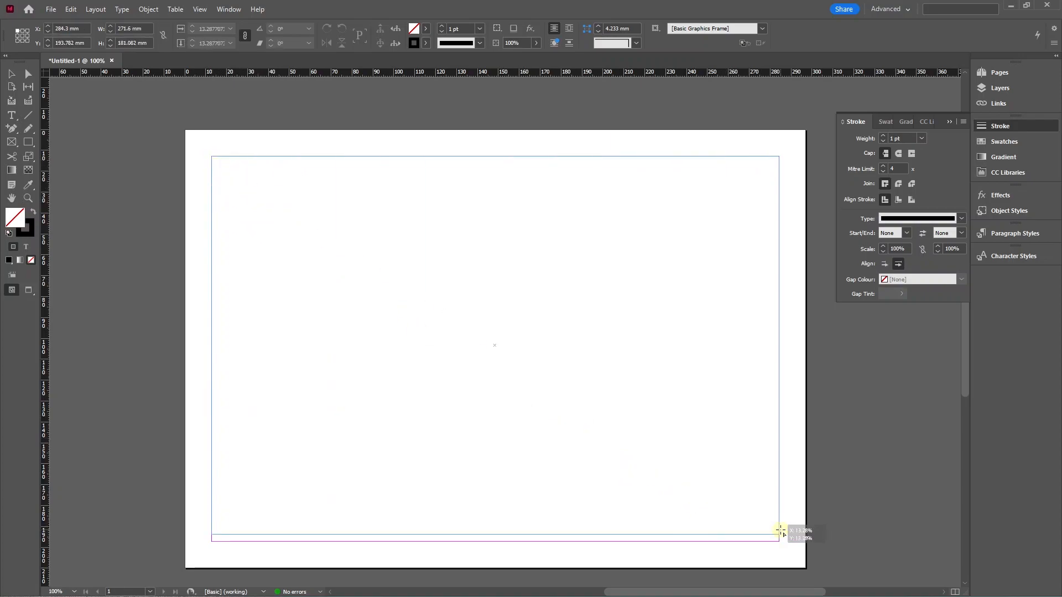
{"action": "key", "text": "Up"}
{"action": "key", "text": "Right"}
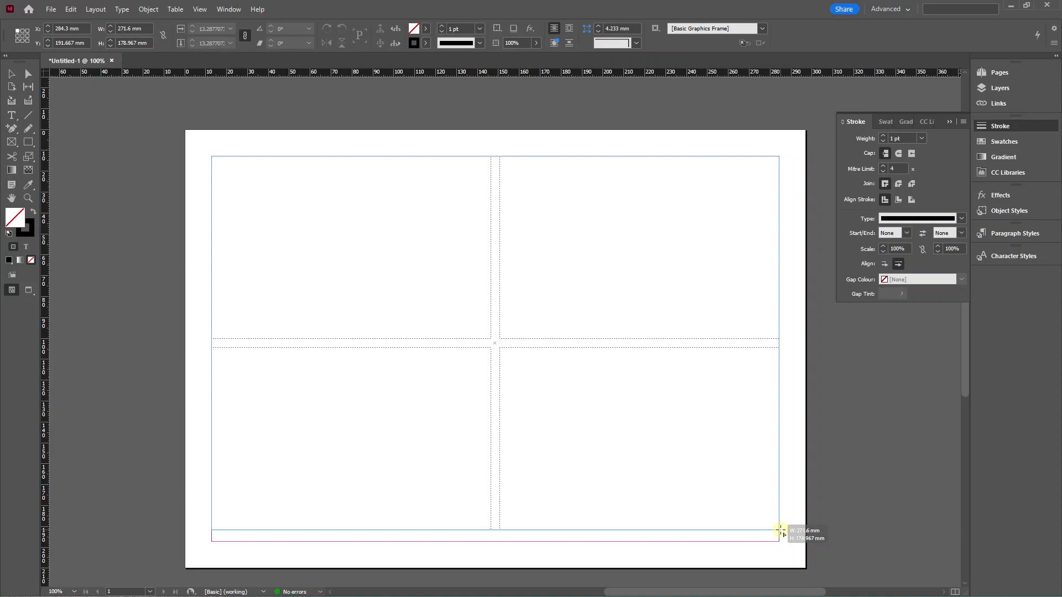
{"action": "key", "text": "ctrl+Down"}
{"action": "key", "text": "ctrl+Down"}
{"action": "key", "text": "ctrl+Down"}
{"action": "left_click_drag", "start_coordinate": [781, 529], "coordinate": [781, 531]}
Widen the gap between the grid's two columns, place the photos, and fill their frames proportionally
{"action": "key", "text": "ctrl+Left"}
{"action": "key", "text": "ctrl+Left"}
{"action": "key", "text": "ctrl+Left"}
{"action": "key", "text": "ctrl+Left"}
{"action": "key", "text": "ctrl+Right"}
{"action": "key", "text": "ctrl+Right"}
{"action": "key", "text": "ctrl+Right"}
{"action": "key", "text": "ctrl+Right"}
{"action": "key", "text": "ctrl+Right"}
{"action": "key", "text": "ctrl+Right"}
{"action": "key", "text": "ctrl+Right"}
{"action": "key", "text": "ctrl+Right"}
{"action": "key", "text": "ctrl+Right"}
{"action": "key", "text": "ctrl+Right"}
{"action": "key", "text": "ctrl+Right"}
{"action": "key", "text": "ctrl+Right"}
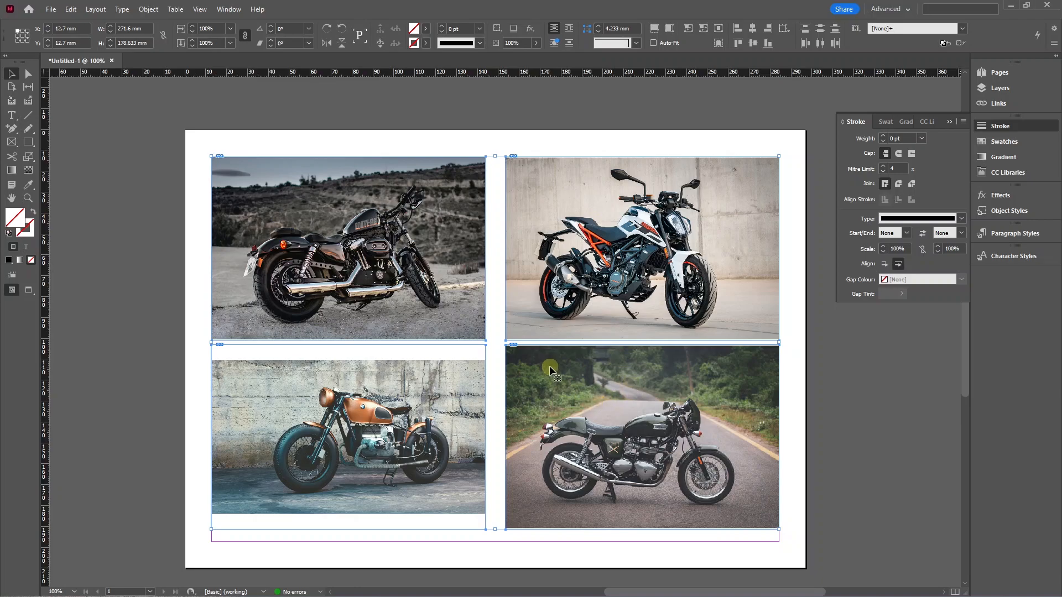
{"action": "left_click", "coordinate": [95, 119]}
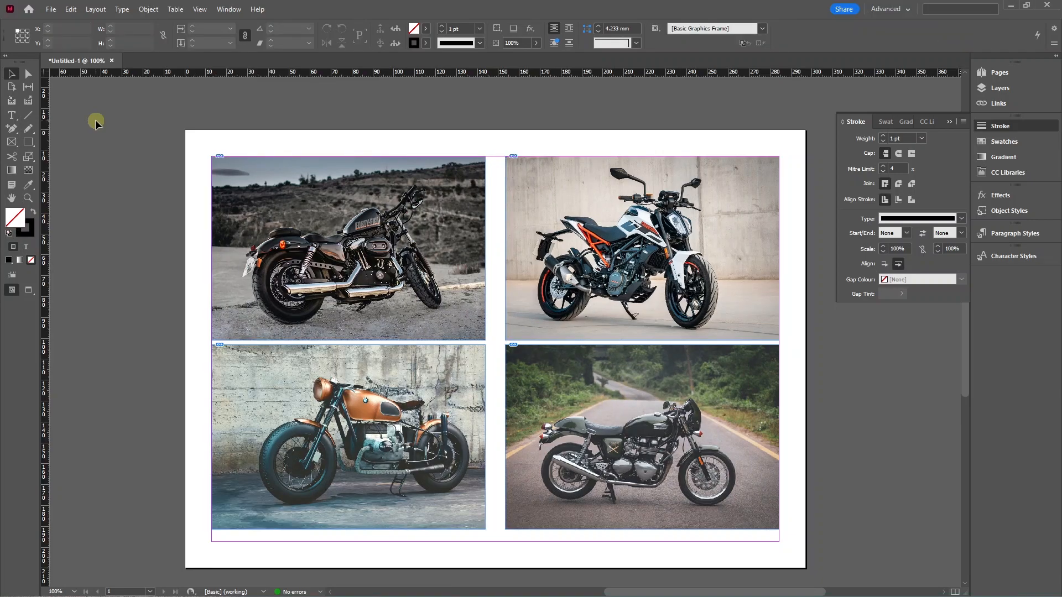